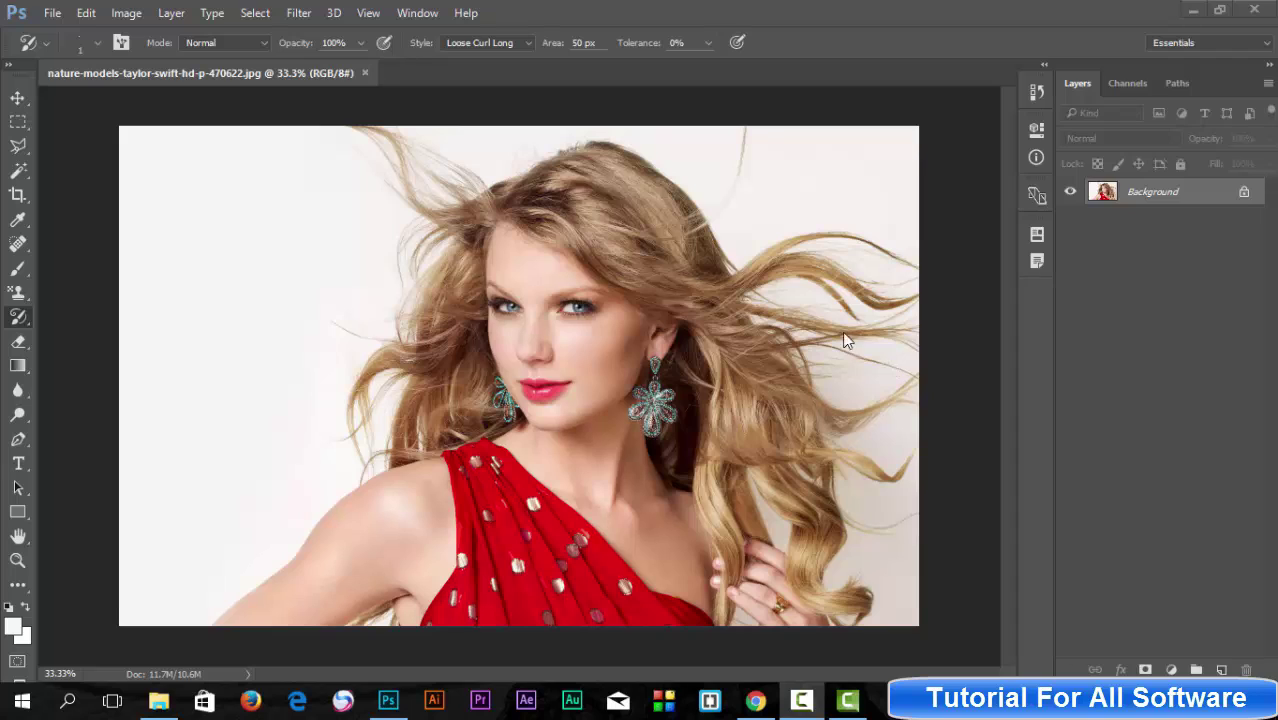
# Show the toolbar flyout listing the History Brush and Art History Brush tools
pyautogui.rightClick(19, 322)
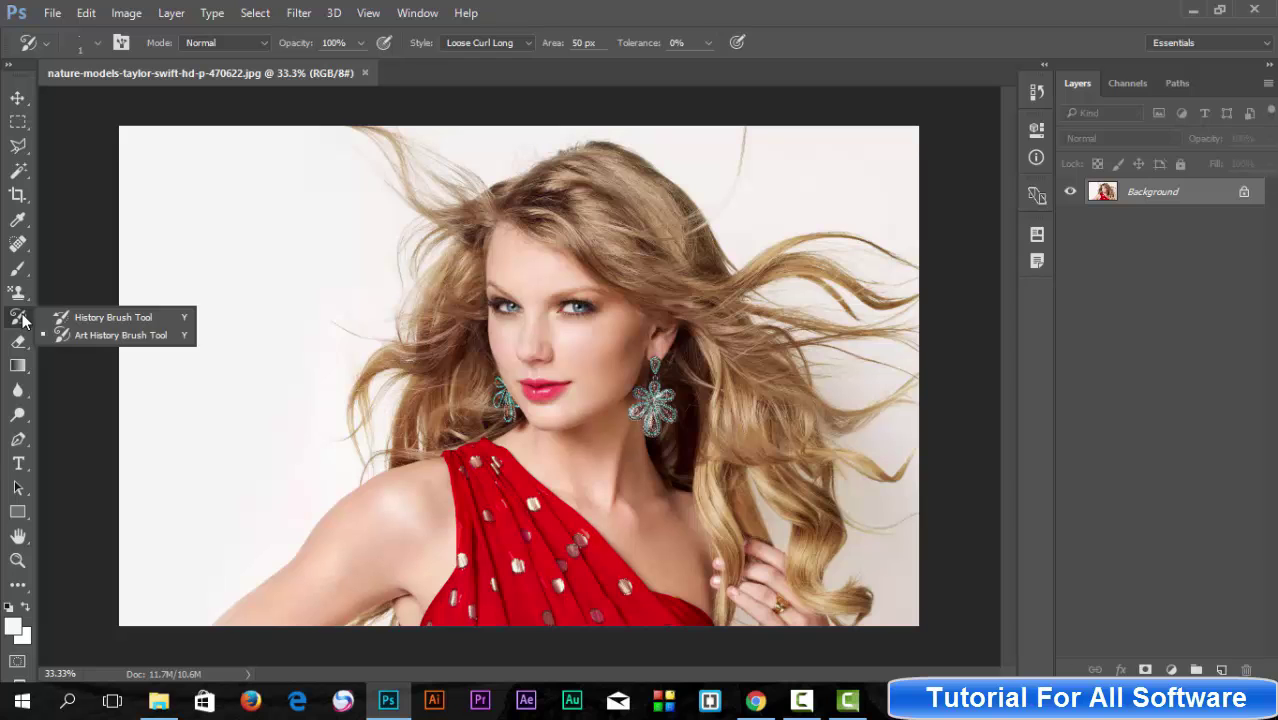
# Pick the History Brush, resize it to 80 pixels, then switch to the Brush tool
pyautogui.click(80, 316)
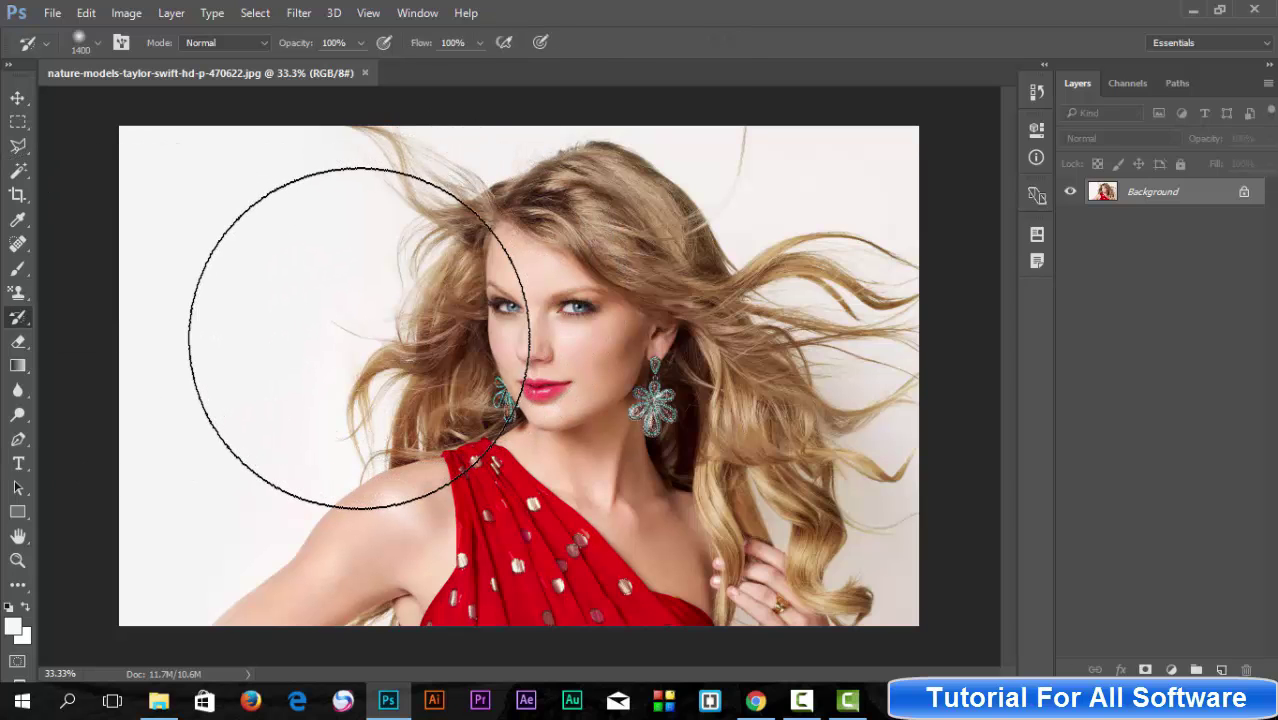
pyautogui.press('[')
pyautogui.press('[')
pyautogui.press('[')
pyautogui.press('[')
pyautogui.press('[')
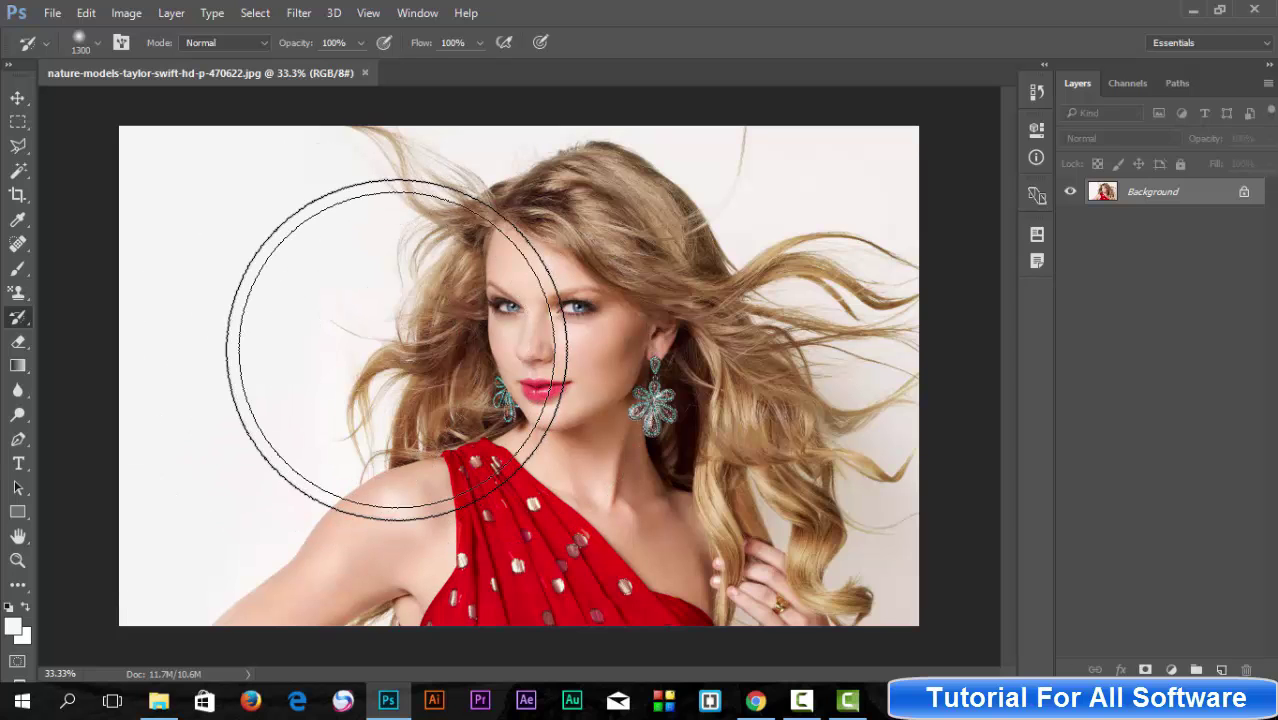
pyautogui.press('[')
pyautogui.press('[')
pyautogui.press('[')
pyautogui.press('[')
pyautogui.press('[')
pyautogui.press('[')
pyautogui.press('[')
pyautogui.press('[')
pyautogui.press('[')
pyautogui.press('[')
pyautogui.press('[')
pyautogui.press('[')
pyautogui.press('[')
pyautogui.press('[')
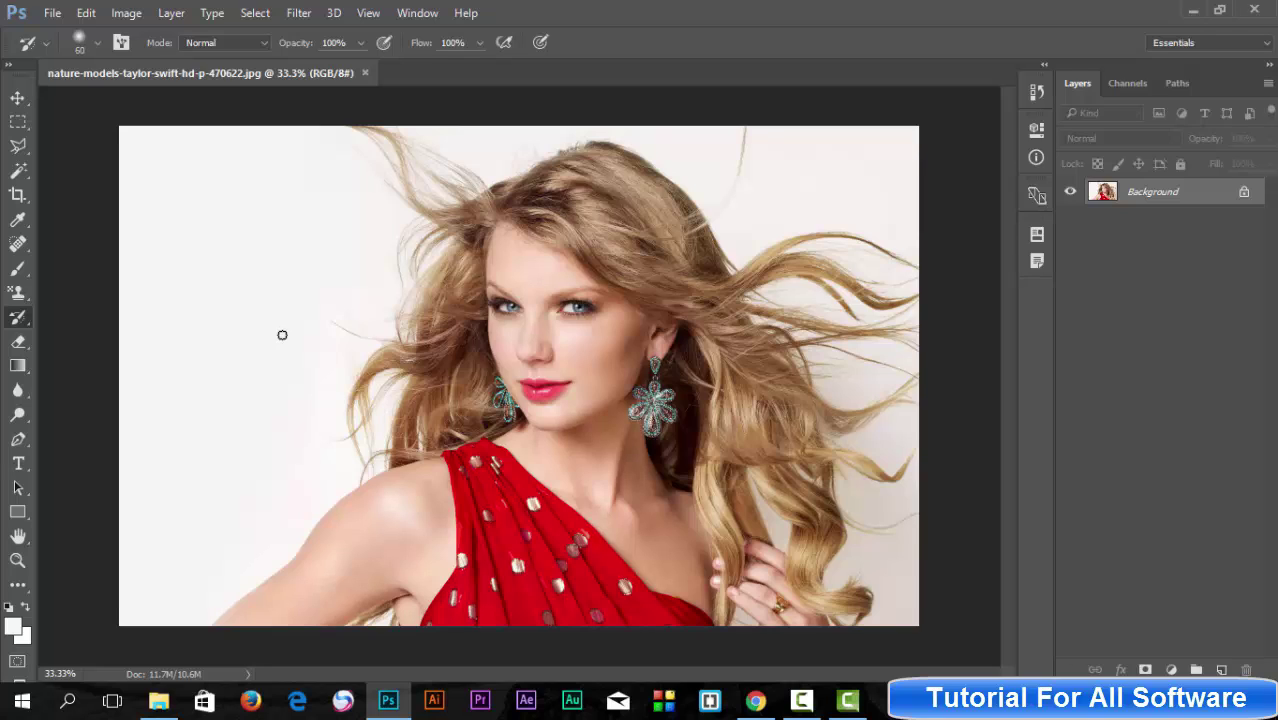
pyautogui.press(']')
pyautogui.click(18, 268)
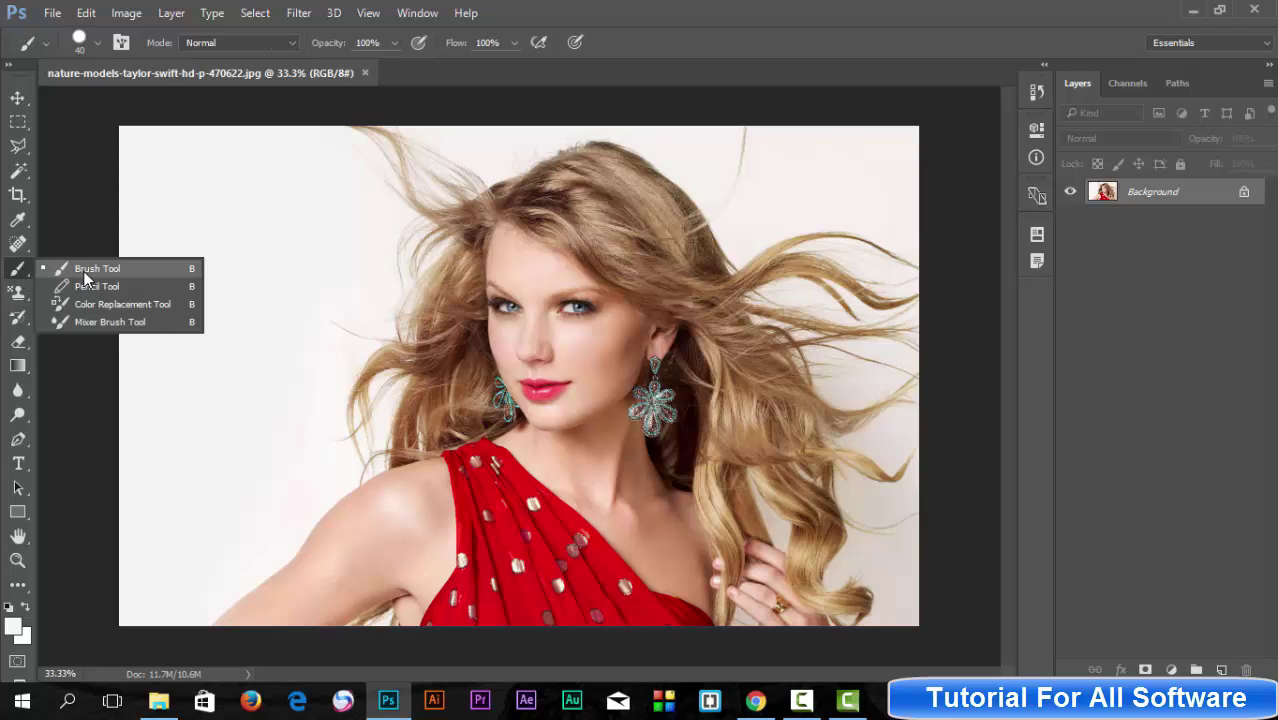
# Sample the red dress as foreground colour, scribble red over the face, then revert it
pyautogui.click(84, 273)
pyautogui.click(24, 266)
pyautogui.click(57, 267)
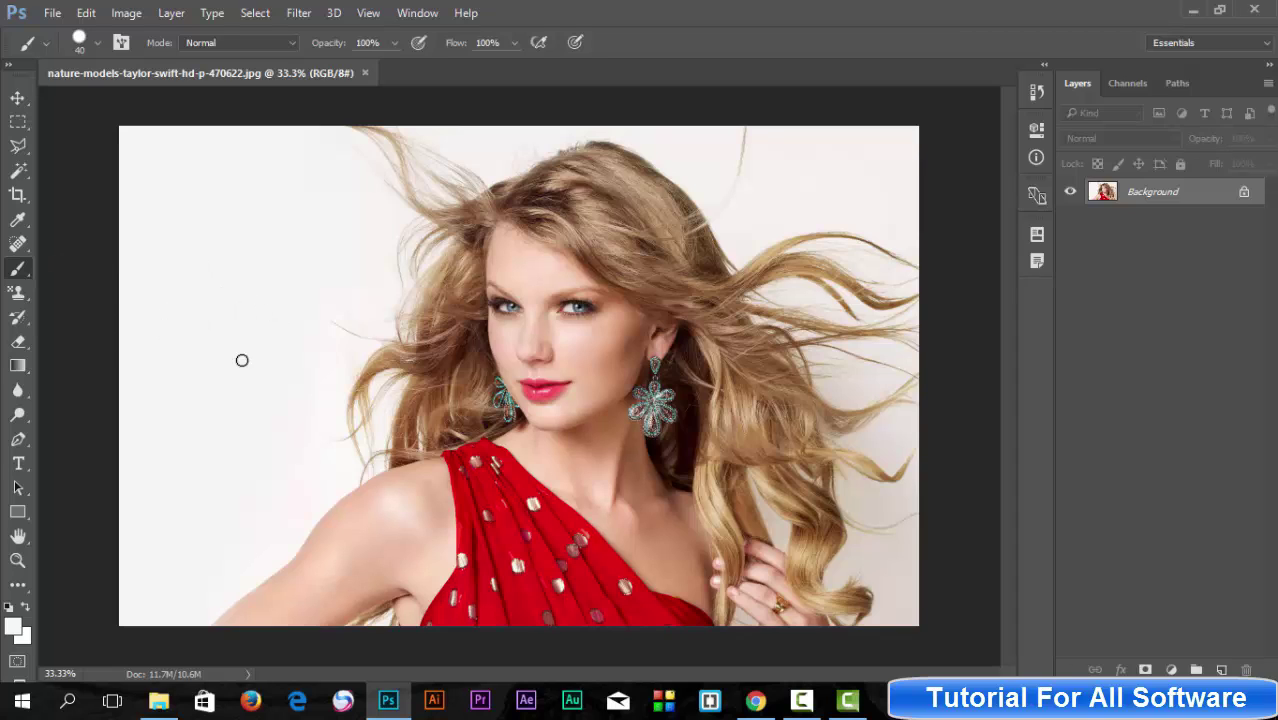
pyautogui.keyDown('alt'); pyautogui.click(505, 525); pyautogui.keyUp('alt')
pyautogui.moveTo(562, 352)
pyautogui.mouseDown()
pyautogui.moveTo(539, 401)
pyautogui.moveTo(523, 278)
pyautogui.moveTo(489, 300)
pyautogui.moveTo(555, 381)
pyautogui.moveTo(597, 335)
pyautogui.moveTo(596, 388)
pyautogui.moveTo(616, 352)
pyautogui.moveTo(611, 361)
pyautogui.moveTo(586, 326)
pyautogui.moveTo(589, 303)
pyautogui.moveTo(501, 341)
pyautogui.moveTo(508, 366)
pyautogui.moveTo(604, 347)
pyautogui.mouseUp()
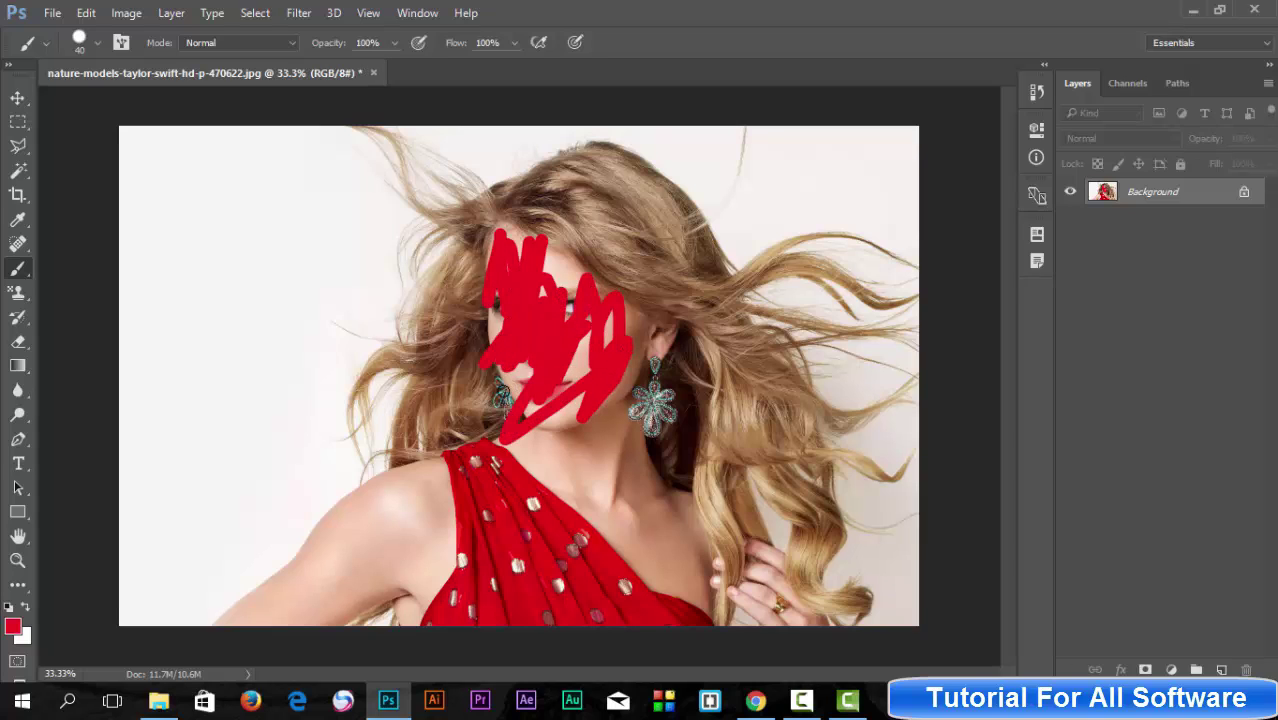
pyautogui.press('F12')
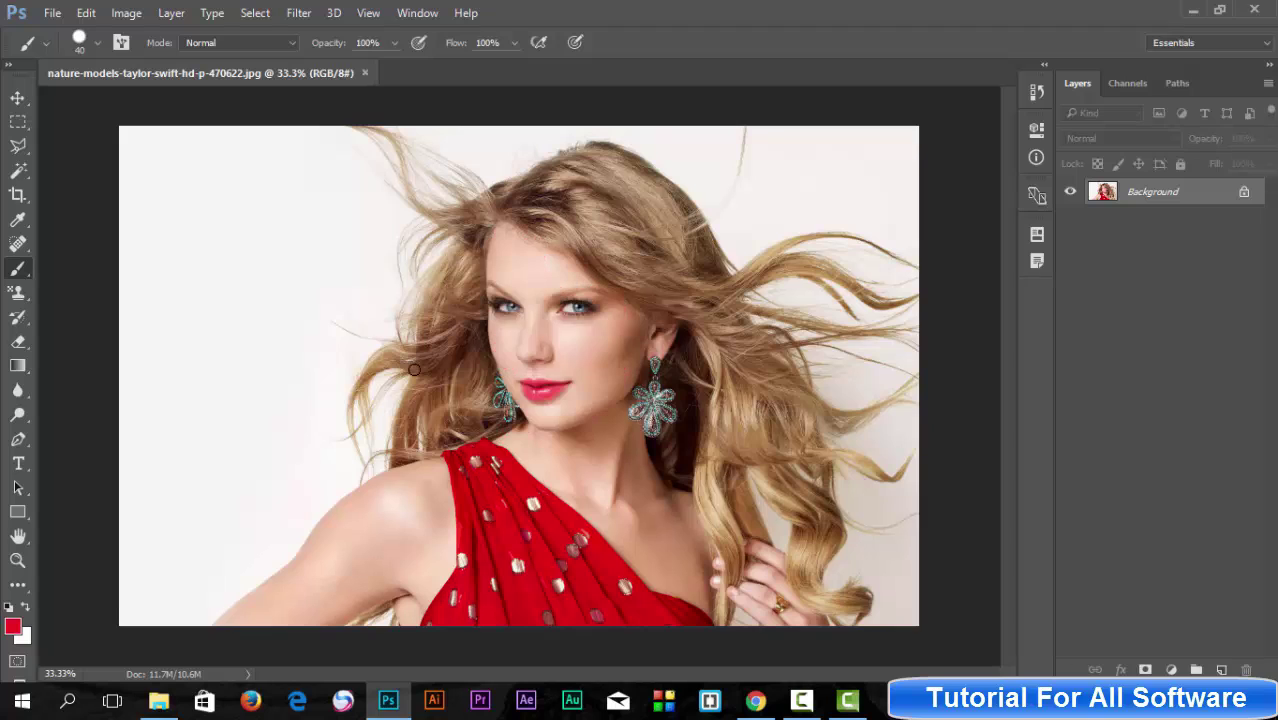
# Switch to the Color Replacement Tool and tint her cheek pink
pyautogui.rightClick(20, 270)
pyautogui.click(110, 306)
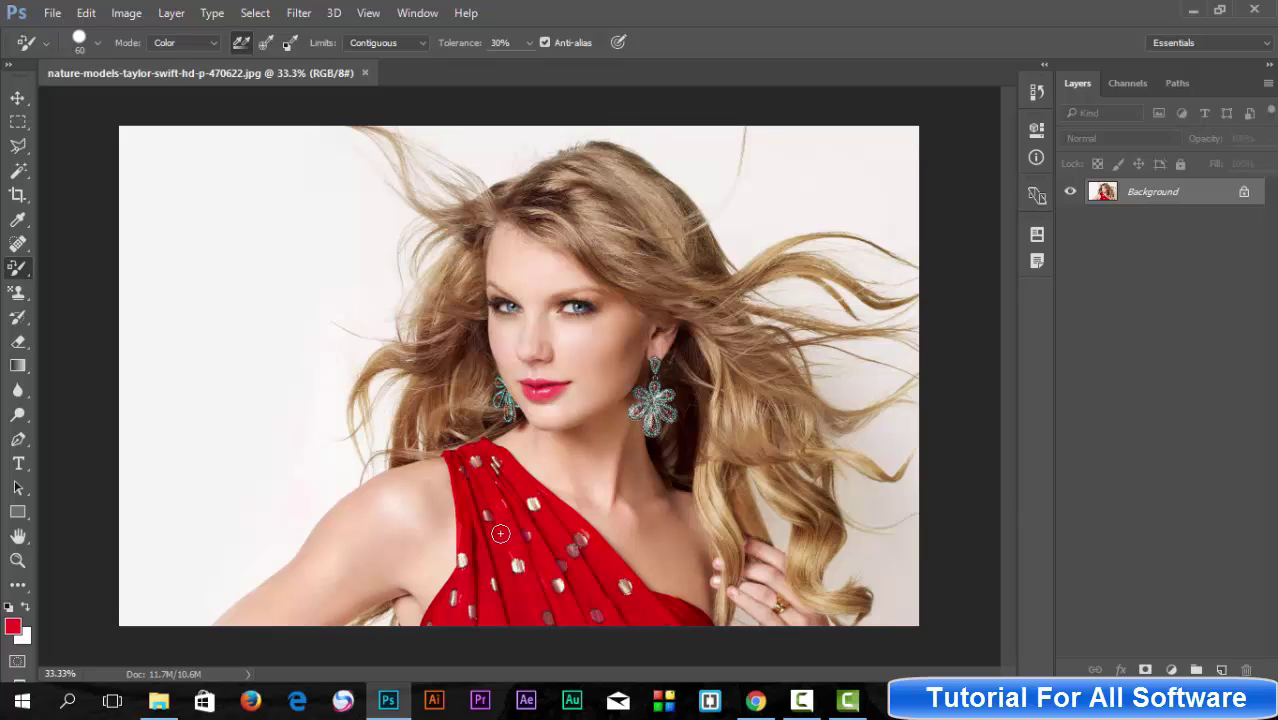
pyautogui.moveTo(598, 366); pyautogui.dragTo(614, 354)
pyautogui.click(636, 327)
pyautogui.moveTo(611, 343); pyautogui.dragTo(588, 386)
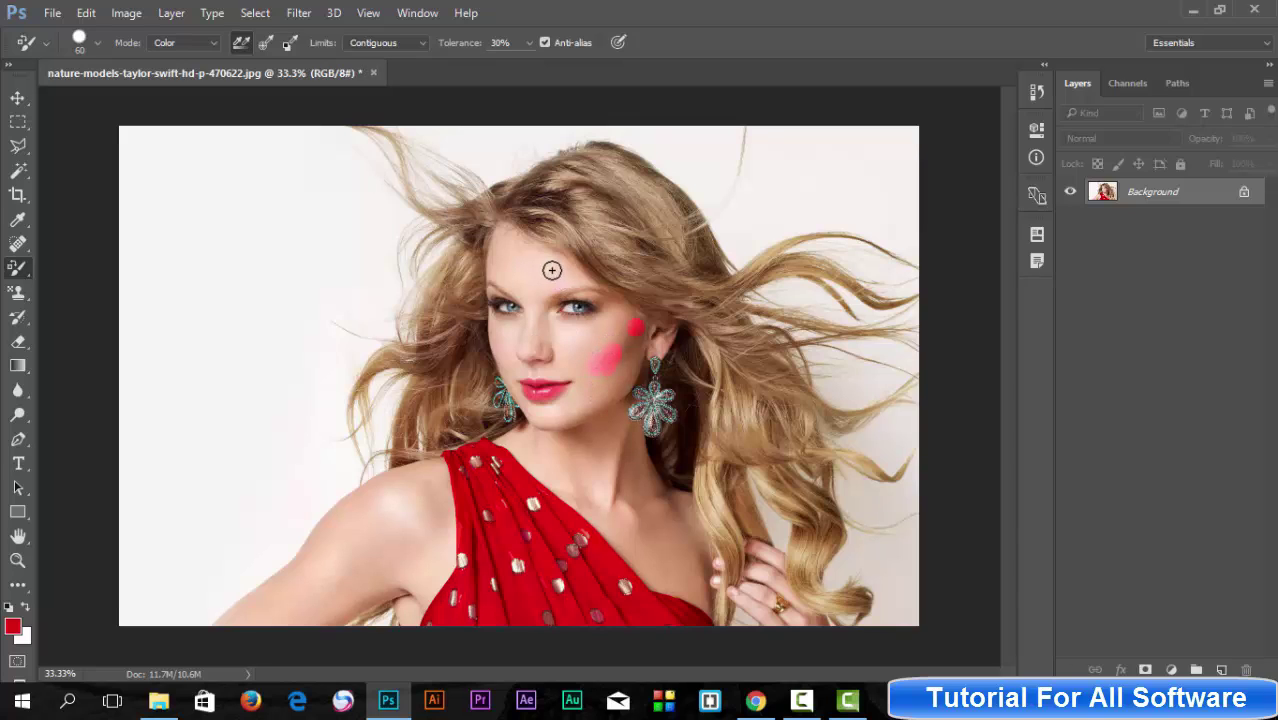
# Tint her forehead, between the eyes and the outer eye corner pink, and deepen the cheek
pyautogui.moveTo(525, 266)
pyautogui.mouseDown()
pyautogui.moveTo(542, 271)
pyautogui.moveTo(542, 243)
pyautogui.mouseUp()
pyautogui.moveTo(547, 316)
pyautogui.mouseDown()
pyautogui.moveTo(554, 374)
pyautogui.moveTo(543, 380)
pyautogui.moveTo(573, 383)
pyautogui.moveTo(578, 357)
pyautogui.moveTo(577, 393)
pyautogui.moveTo(624, 371)
pyautogui.moveTo(595, 407)
pyautogui.moveTo(590, 362)
pyautogui.mouseUp()
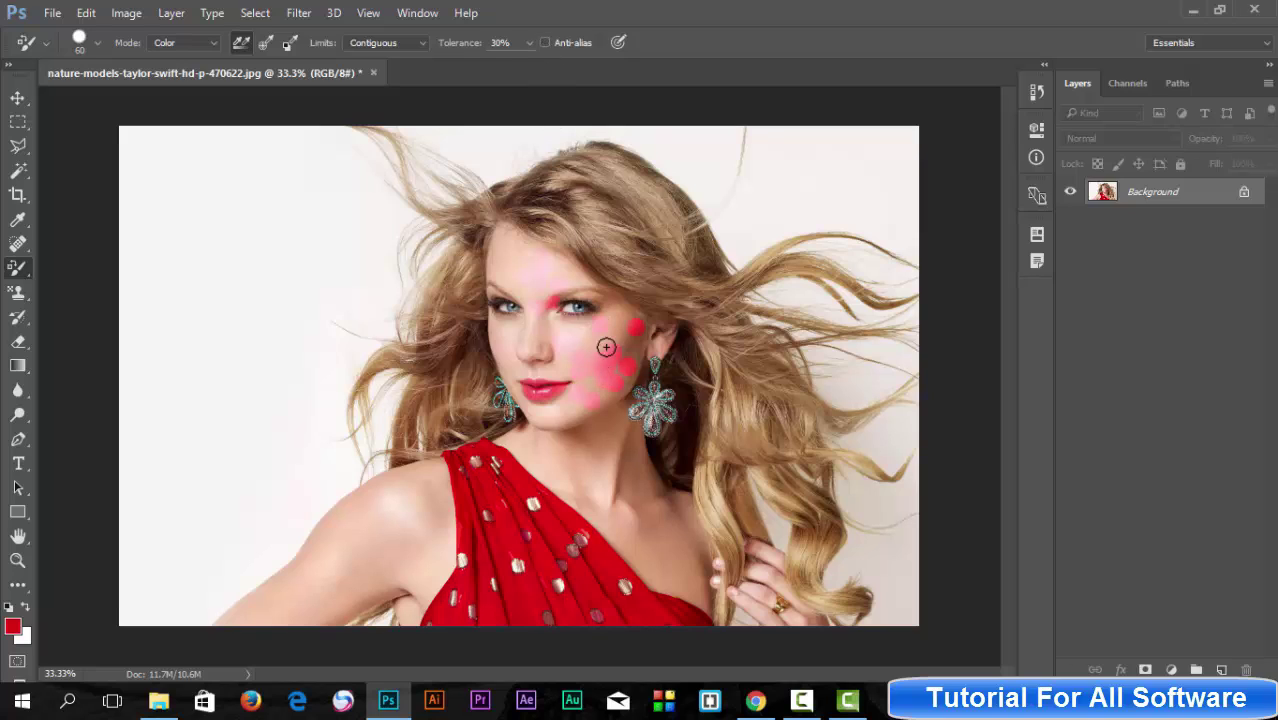
pyautogui.click(601, 293)
pyautogui.click(625, 357)
# Try Find Edges and Discontiguous limits, settle on Contiguous, and set the mode to Hue
pyautogui.click(410, 44)
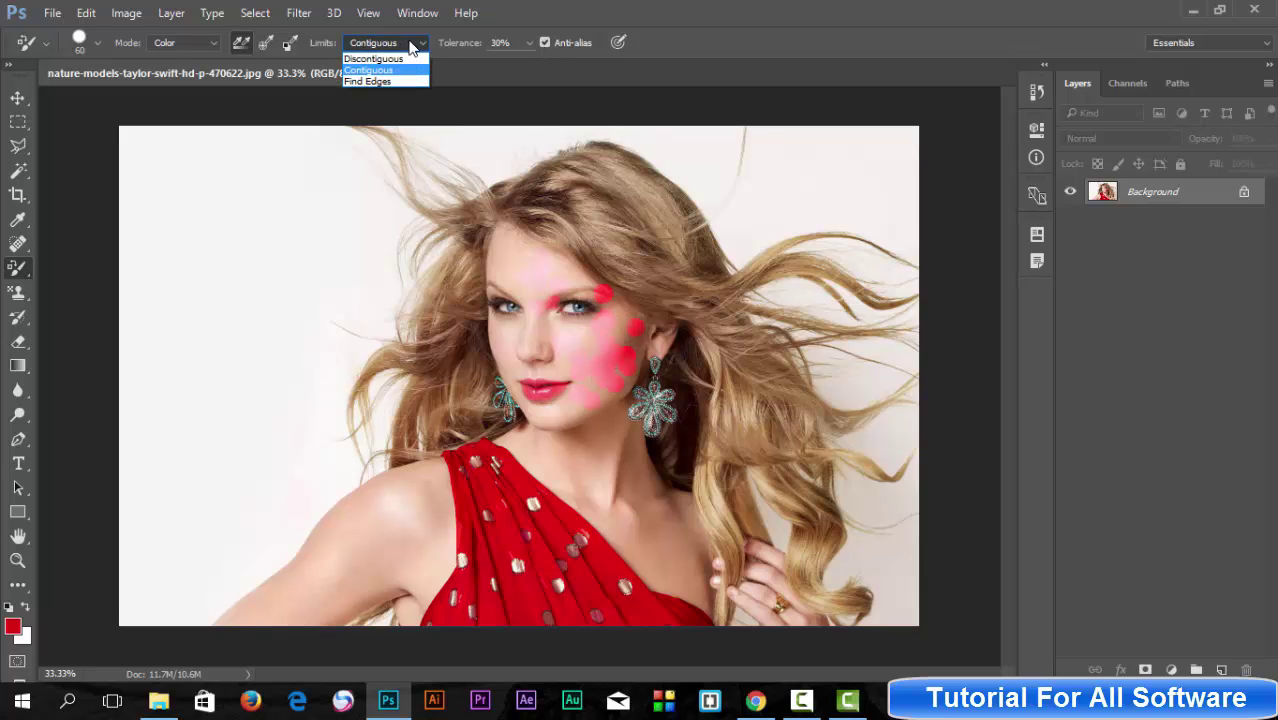
pyautogui.click(400, 81)
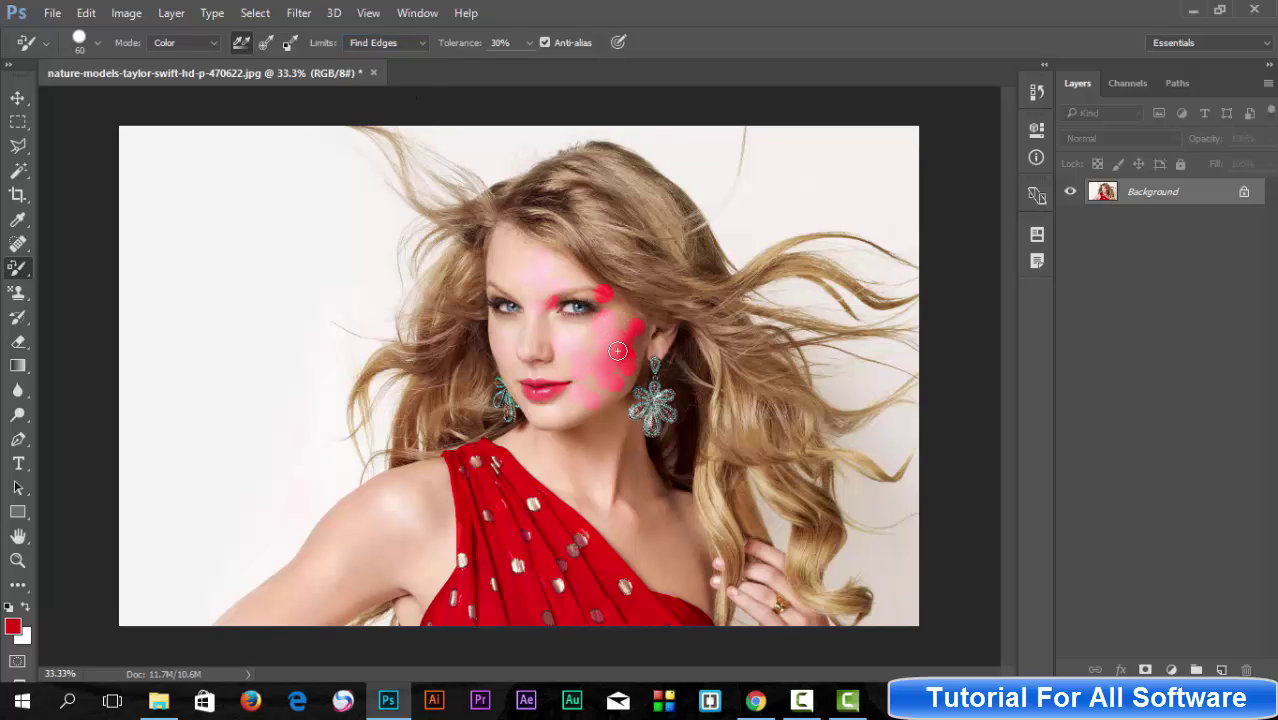
pyautogui.click(380, 43)
pyautogui.click(380, 46)
pyautogui.click(393, 43)
pyautogui.click(395, 47)
pyautogui.click(211, 43)
pyautogui.click(212, 58)
# Enlarge the Color Replacement brush, tint the forehead, nose and cheeks pink, then pick History Brush
pyautogui.press(']')
pyautogui.press(']')
pyautogui.press(']')
pyautogui.press(']')
pyautogui.press(']')
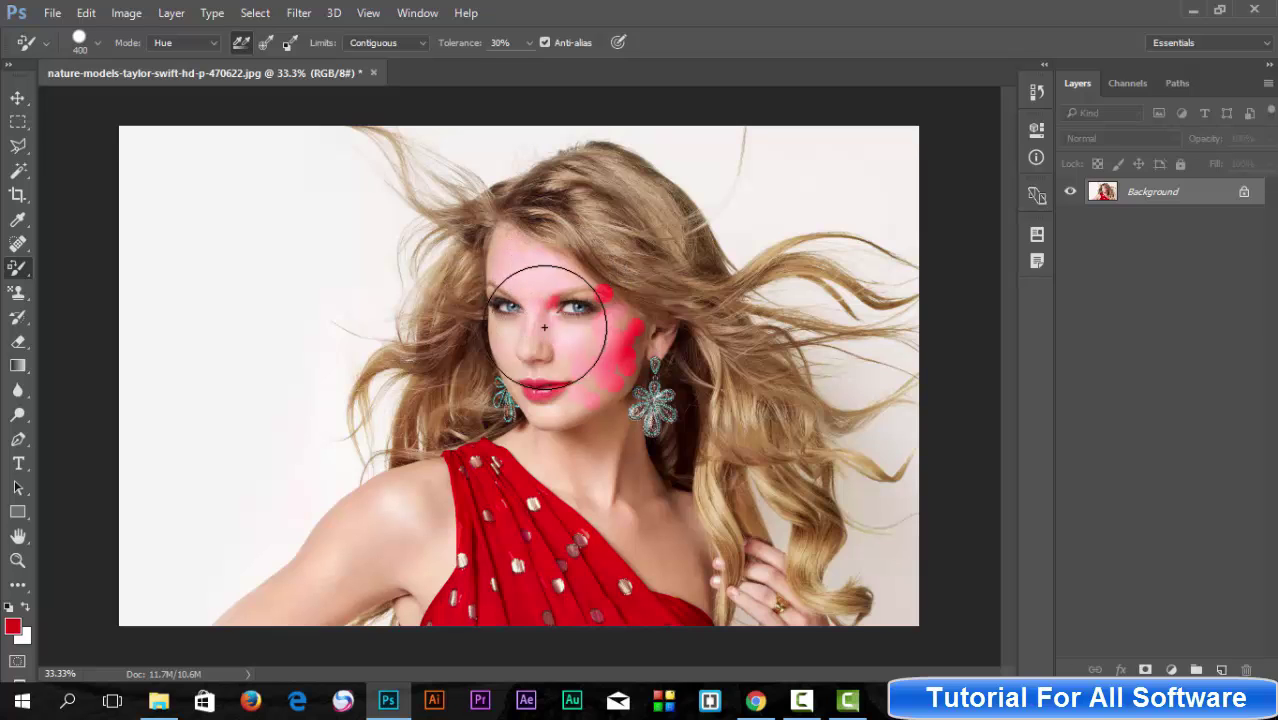
pyautogui.moveTo(563, 352)
pyautogui.mouseDown()
pyautogui.moveTo(597, 341)
pyautogui.moveTo(574, 385)
pyautogui.moveTo(550, 389)
pyautogui.moveTo(609, 252)
pyautogui.moveTo(545, 365)
pyautogui.moveTo(567, 352)
pyautogui.moveTo(597, 313)
pyautogui.moveTo(549, 364)
pyautogui.moveTo(525, 346)
pyautogui.moveTo(613, 366)
pyautogui.moveTo(614, 404)
pyautogui.mouseUp()
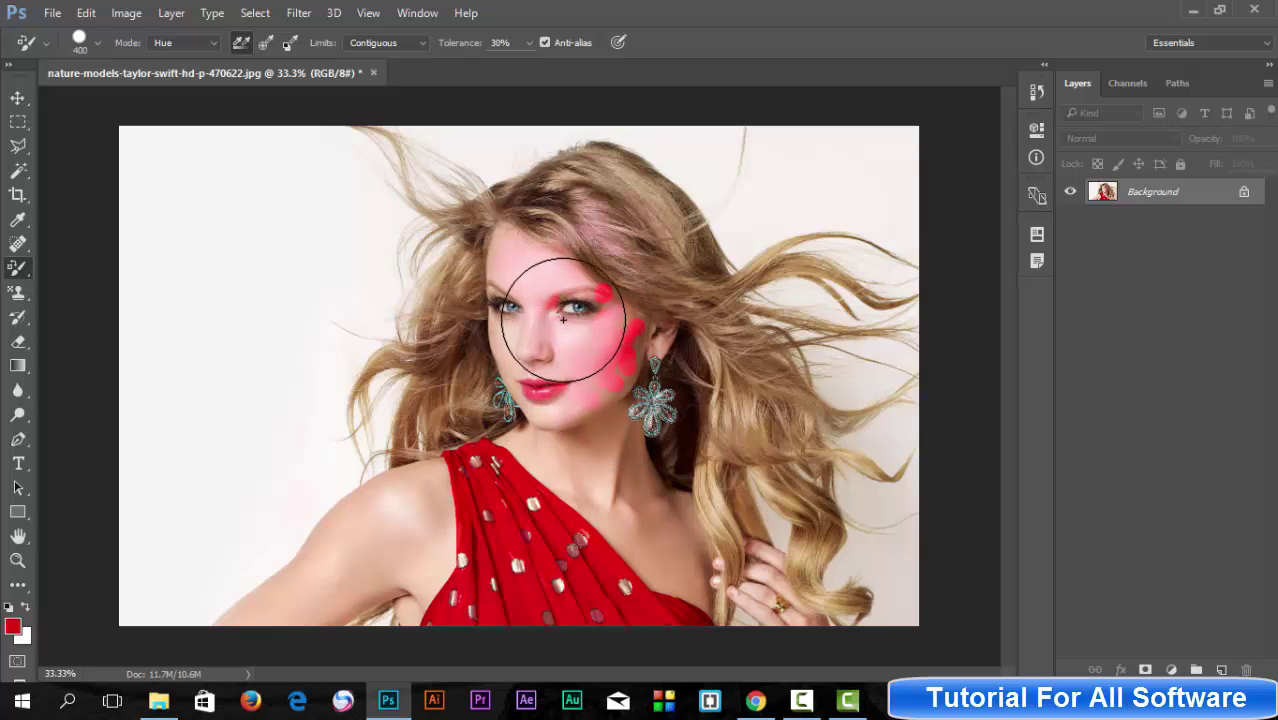
pyautogui.click(22, 319)
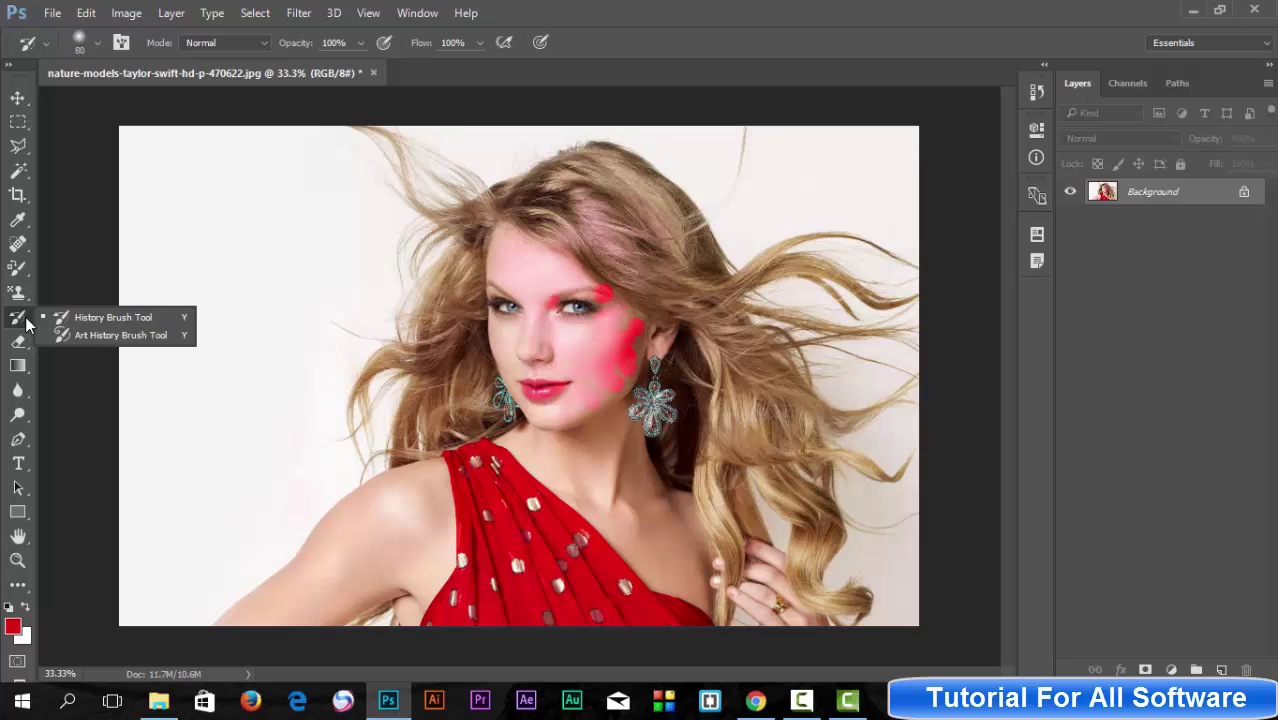
# Paint the face back to natural skin with the History Brush and unlock Background as Layer 0
pyautogui.click(93, 318)
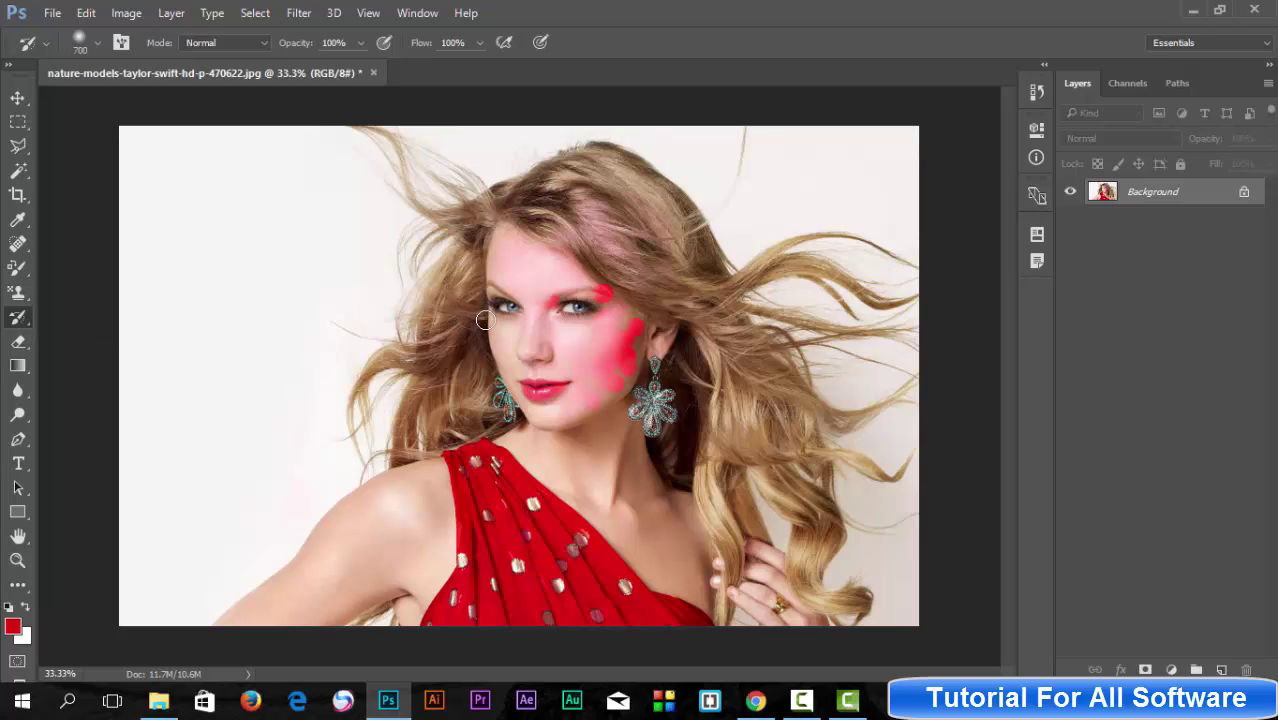
pyautogui.moveTo(485, 322)
pyautogui.mouseDown()
pyautogui.moveTo(499, 243)
pyautogui.moveTo(560, 318)
pyautogui.mouseUp()
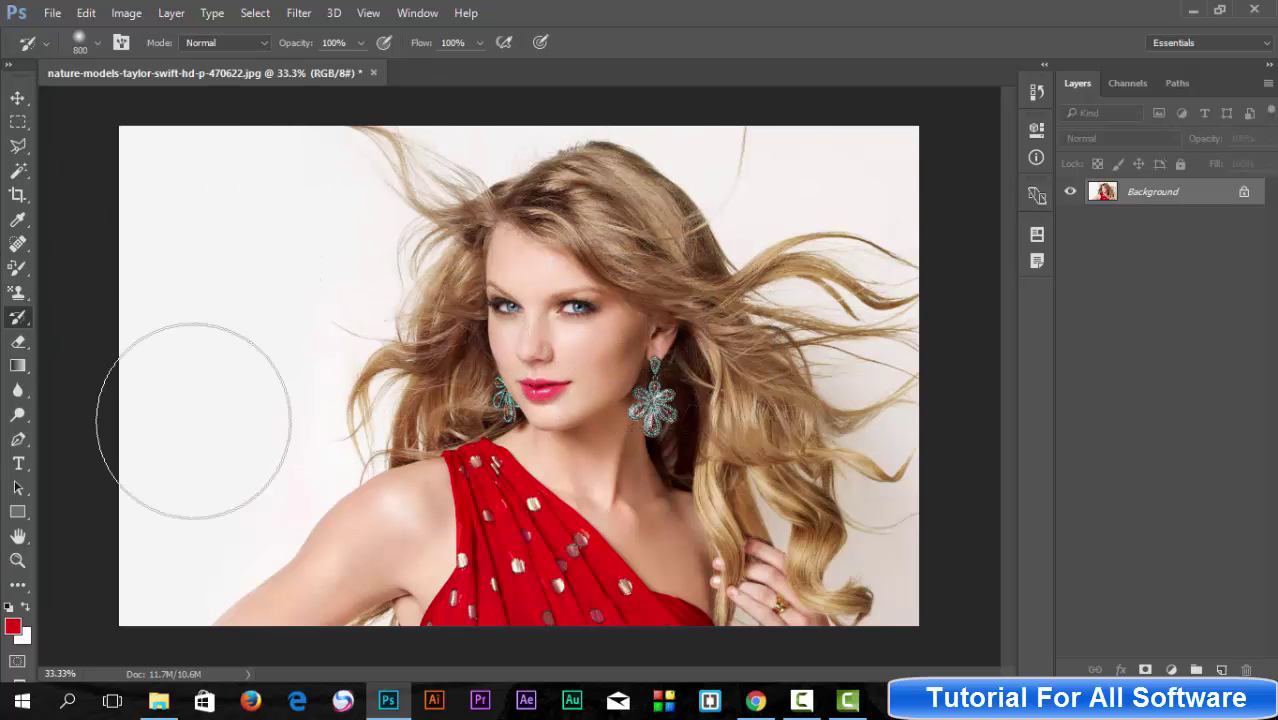
pyautogui.rightClick(20, 320)
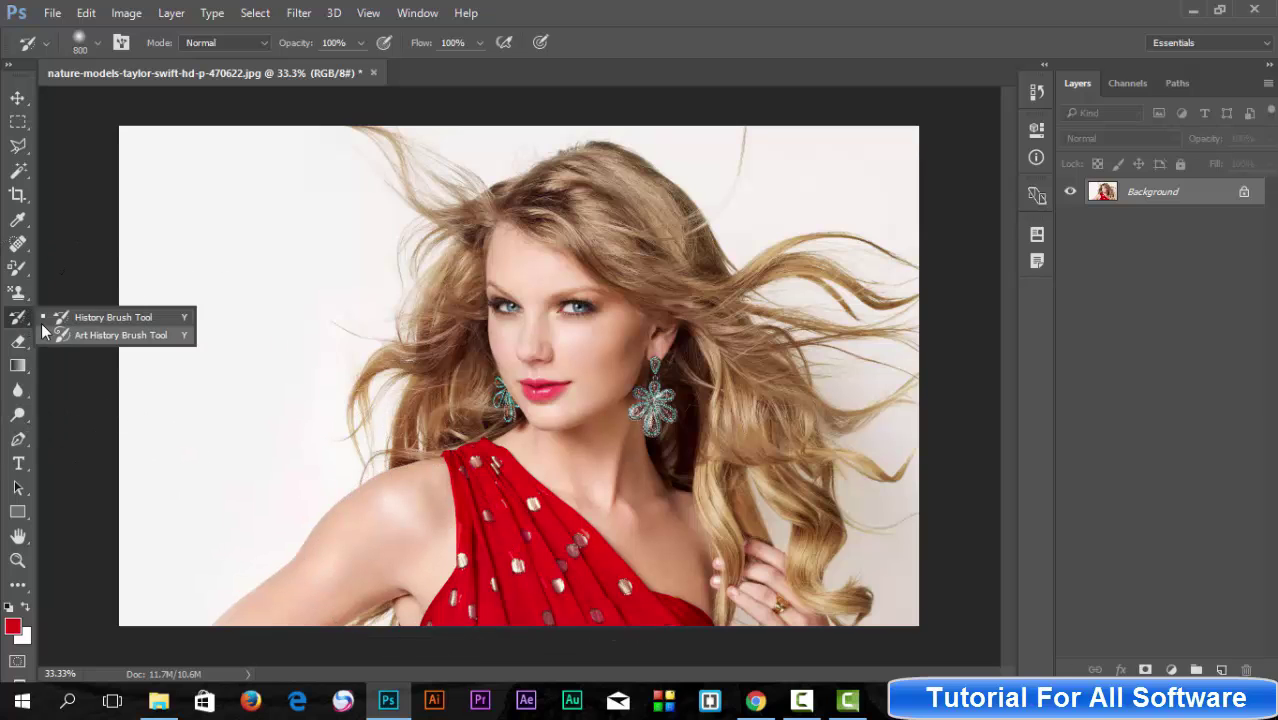
pyautogui.click(60, 317)
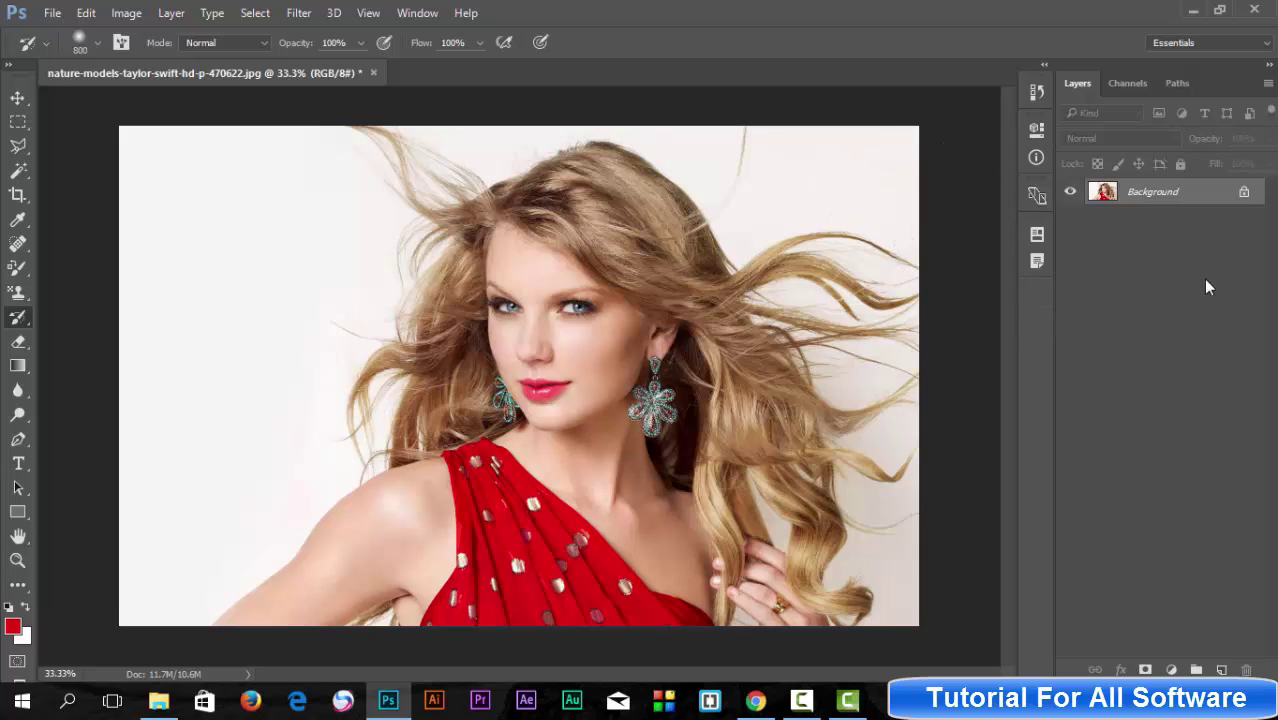
pyautogui.click(1245, 194)
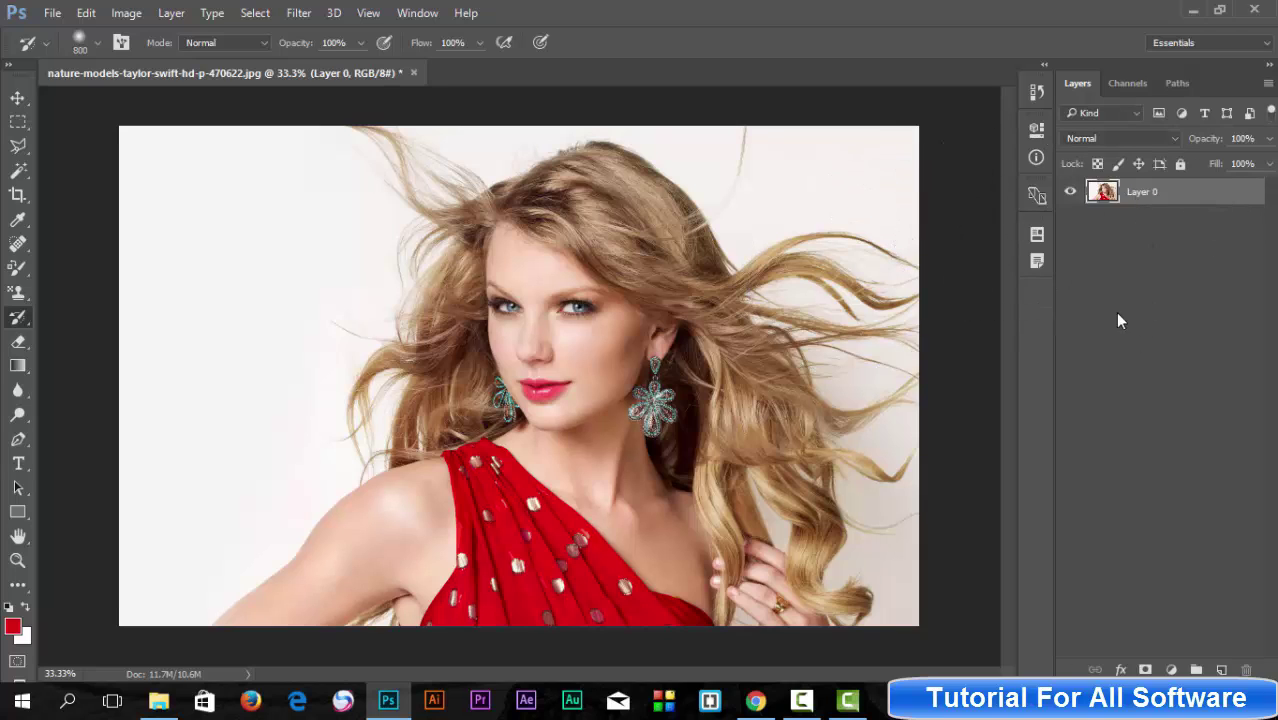
# Show the History panel from the Window menu
pyautogui.click(405, 17)
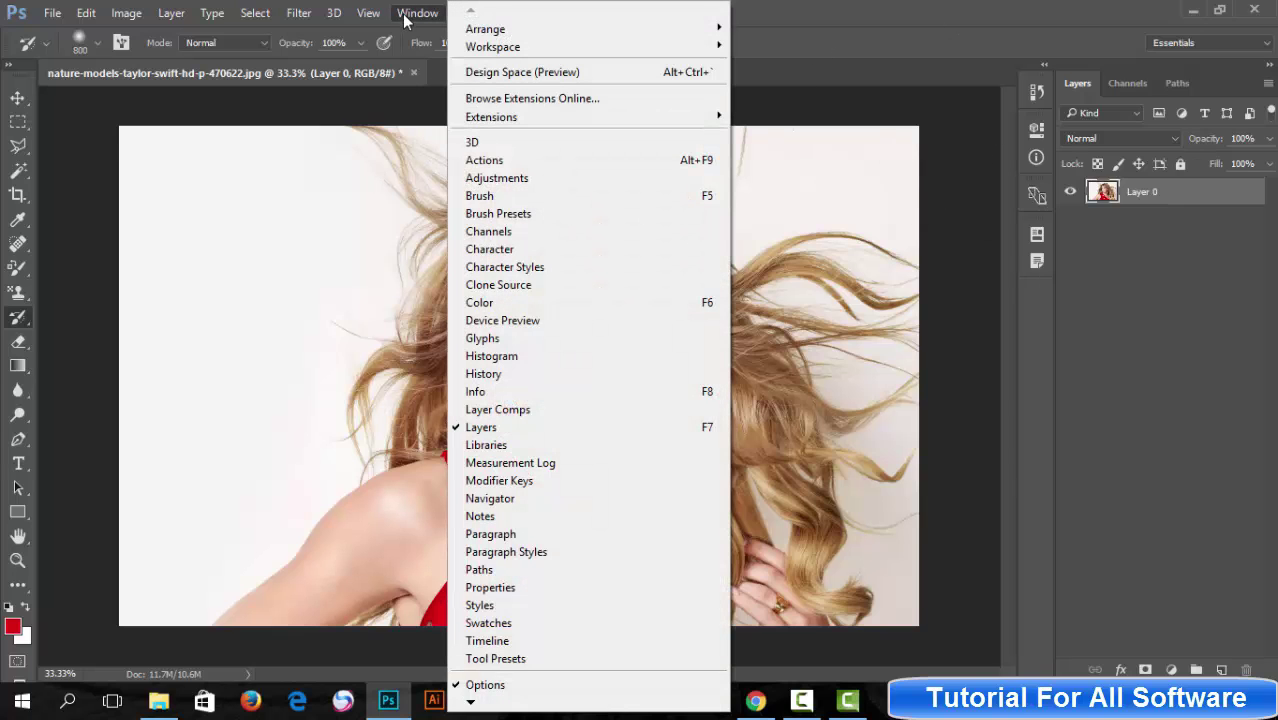
pyautogui.click(510, 374)
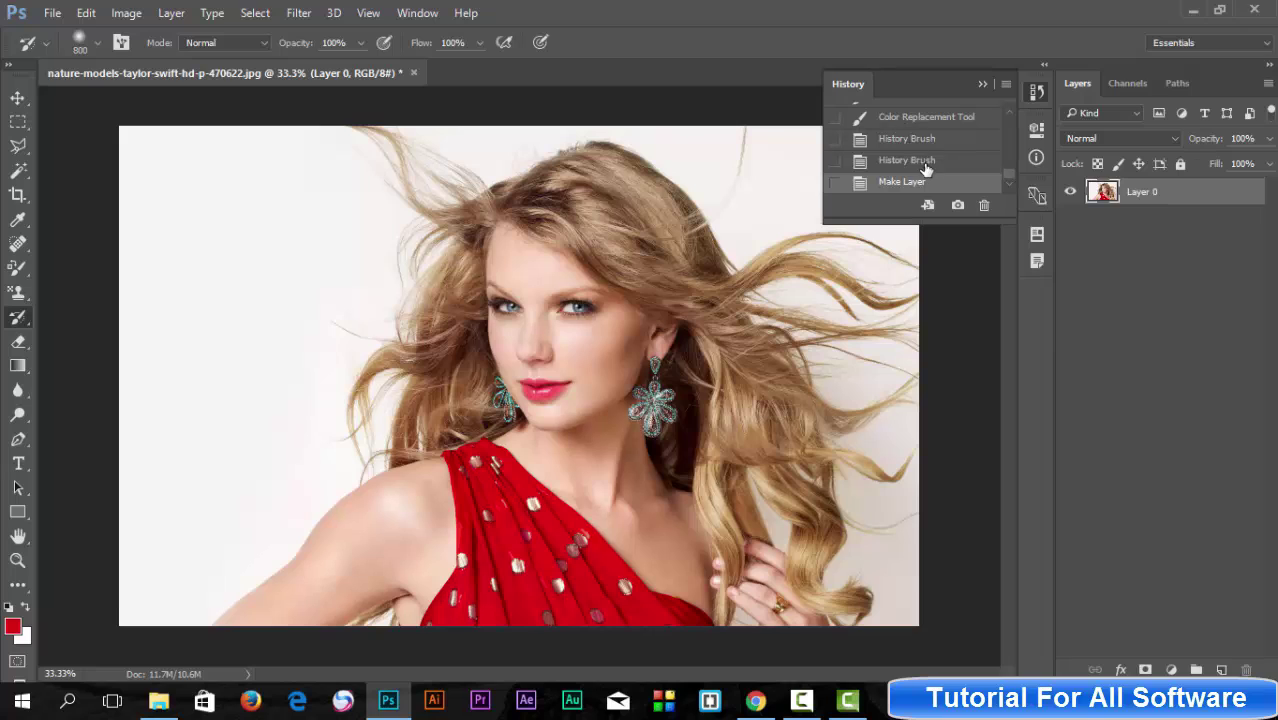
pyautogui.moveTo(1006, 169); pyautogui.dragTo(1012, 108)
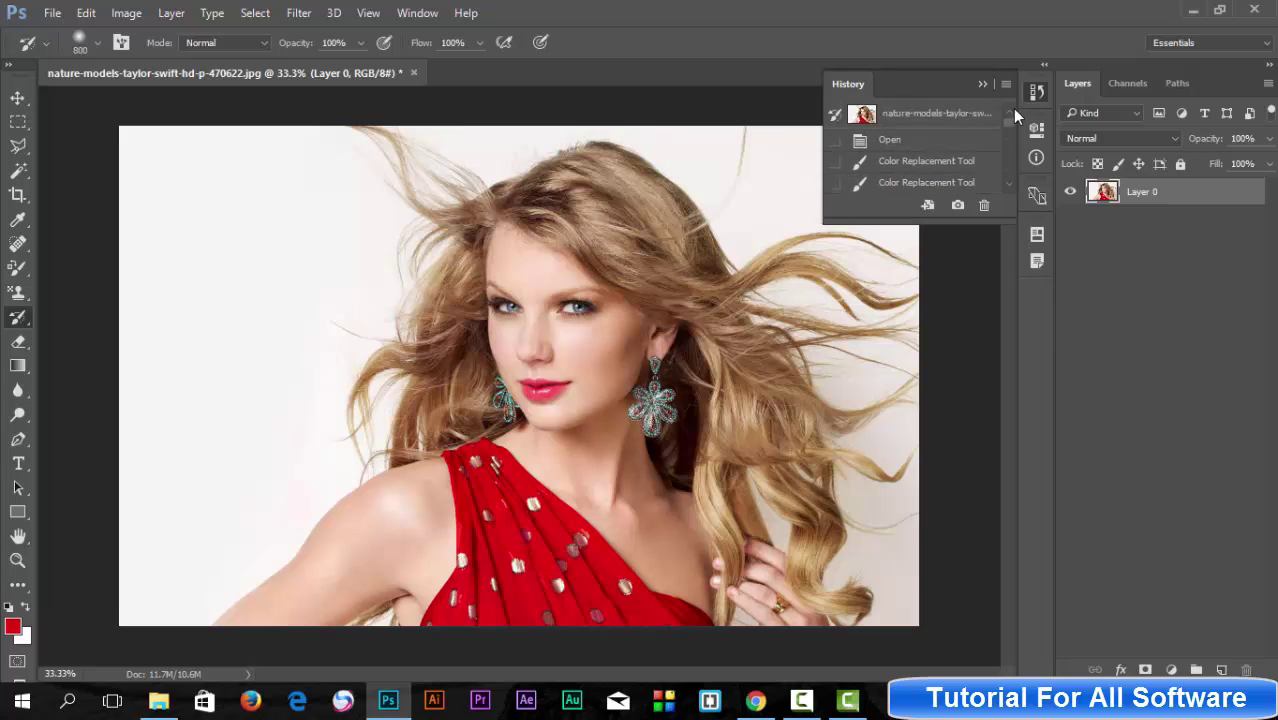
# Revert to the Open state, enlarge the panel, and step forward to a late recolouring state
pyautogui.click(915, 142)
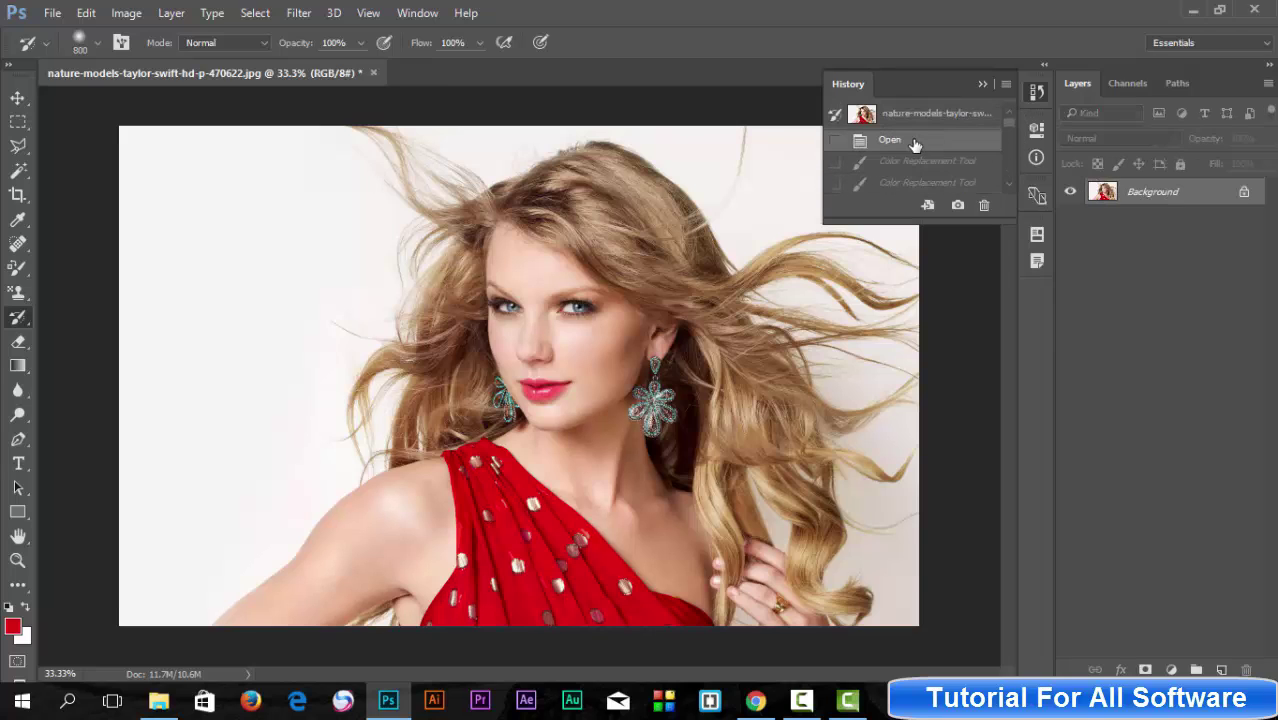
pyautogui.click(907, 162)
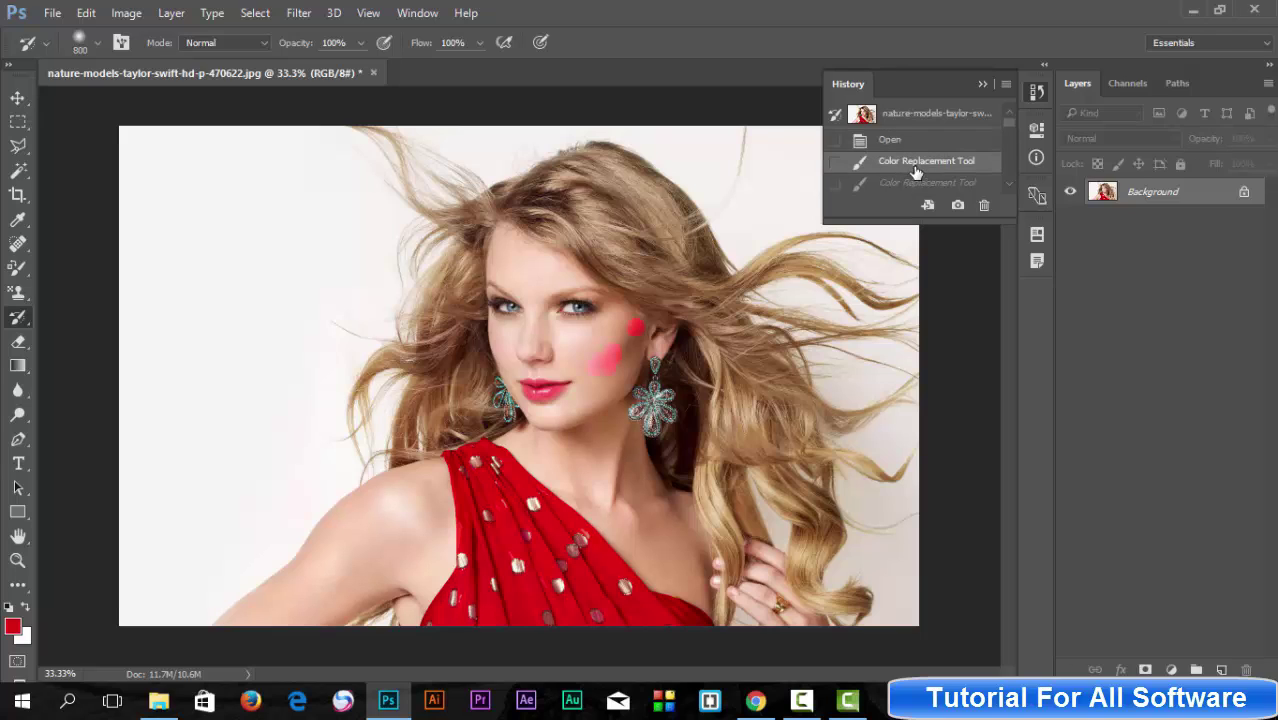
pyautogui.moveTo(924, 225); pyautogui.dragTo(943, 600)
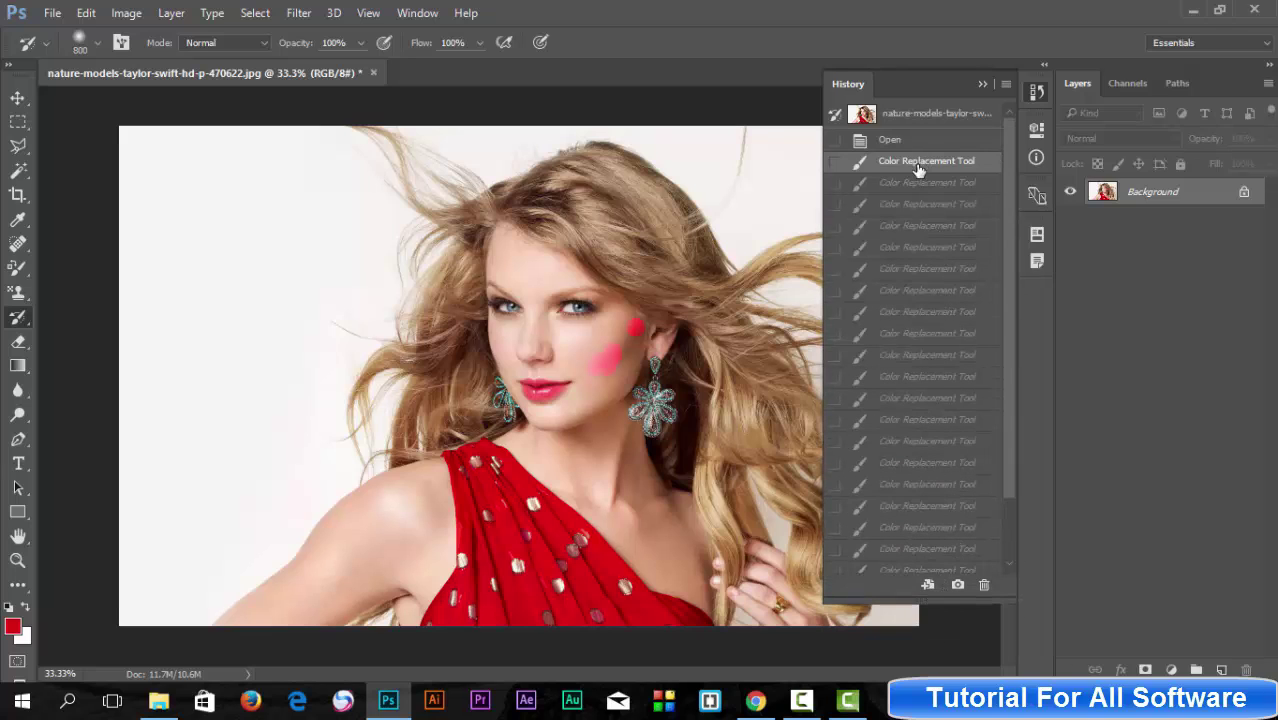
pyautogui.click(922, 549)
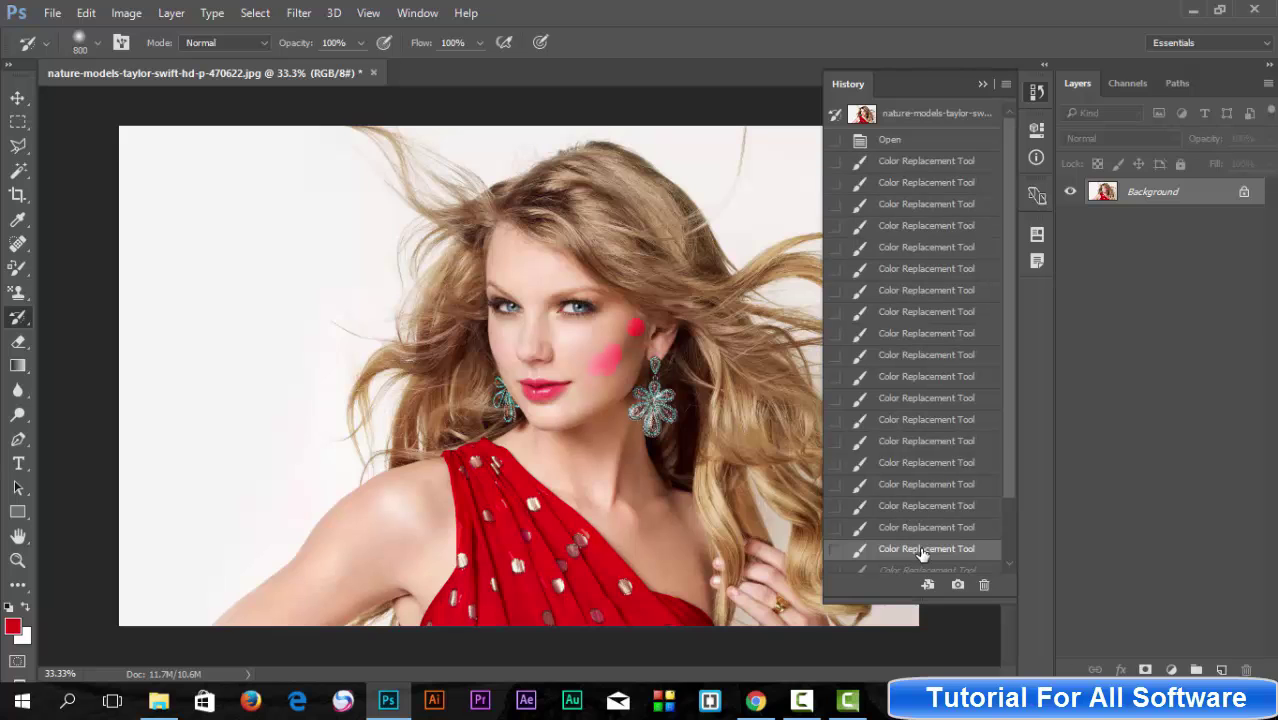
# Delete the last two Color Replacement history states, confirming each deletion
pyautogui.click(982, 586)
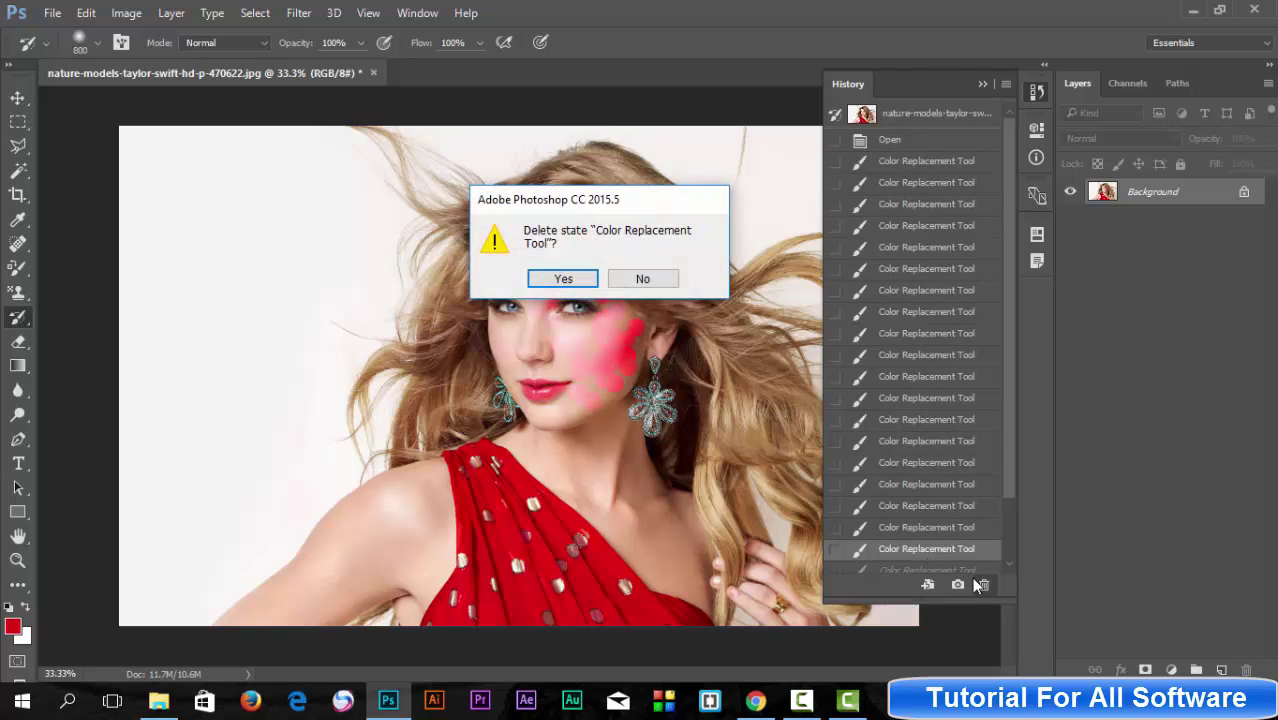
pyautogui.click(563, 279)
pyautogui.click(900, 165)
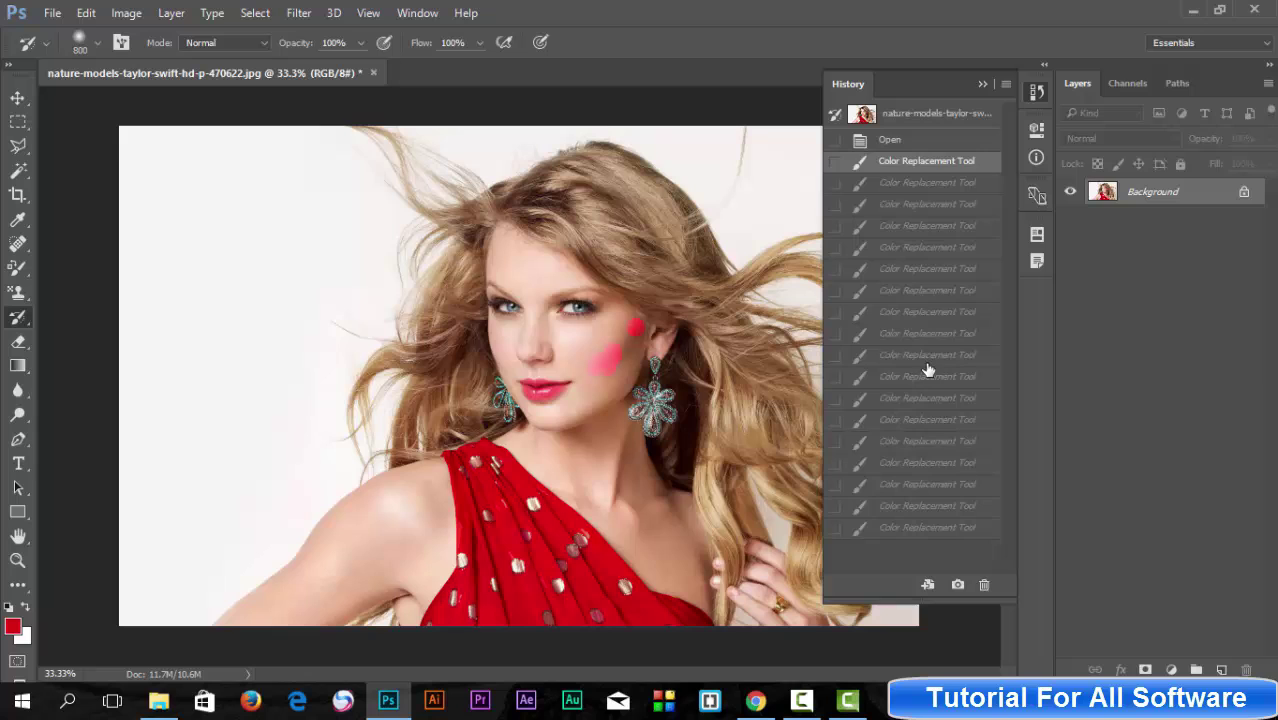
pyautogui.click(912, 507)
pyautogui.click(983, 586)
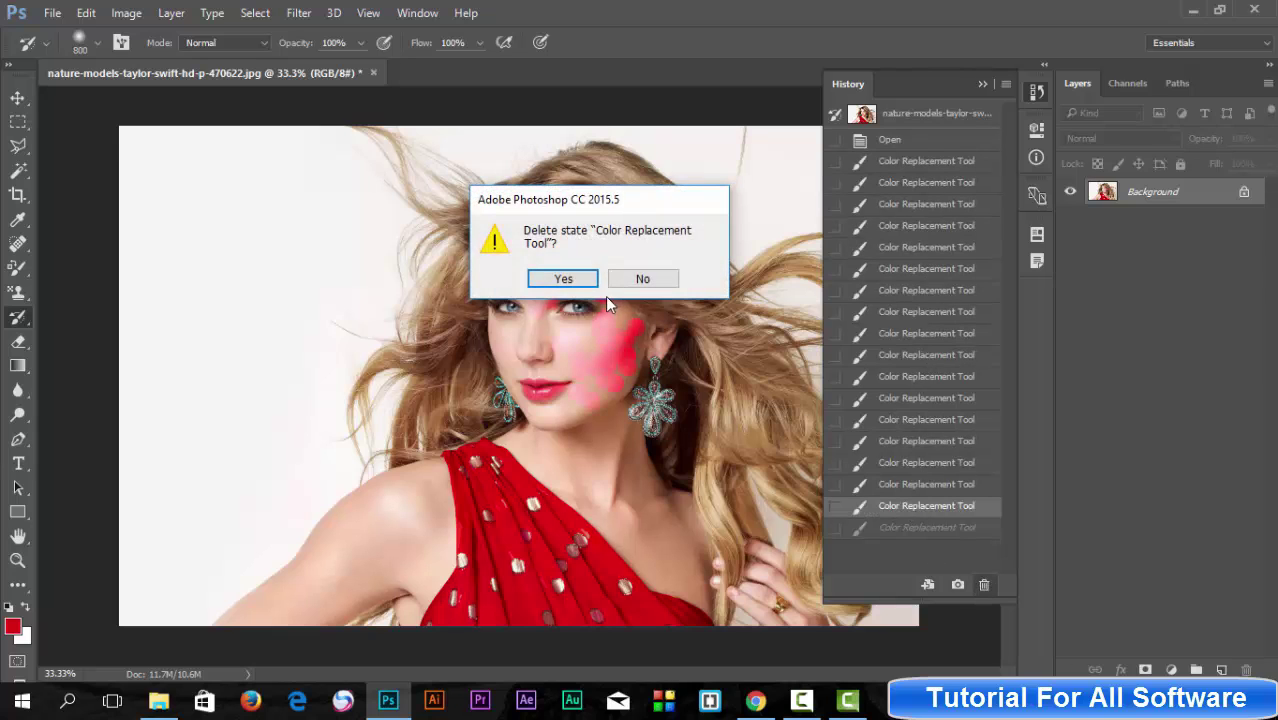
pyautogui.click(563, 279)
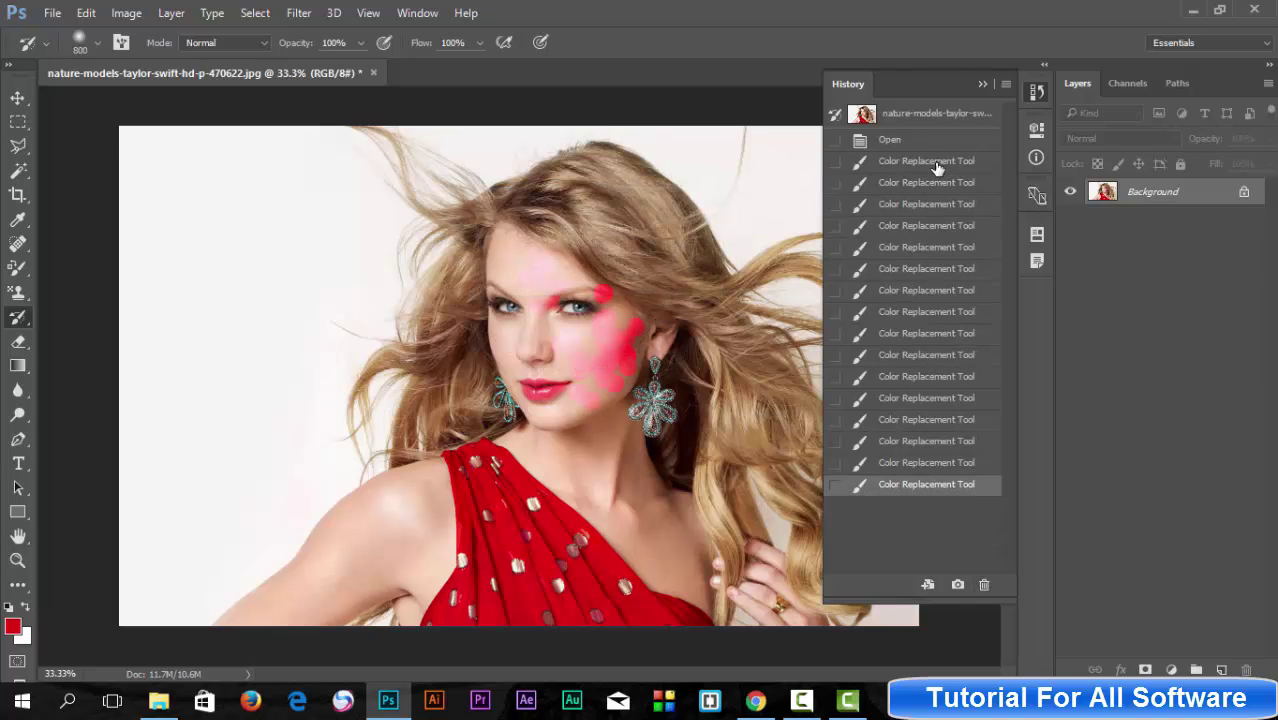
# Delete all remaining Color Replacement states, then unlock the Background layer
pyautogui.click(935, 163)
pyautogui.click(938, 485)
pyautogui.click(986, 585)
pyautogui.click(556, 278)
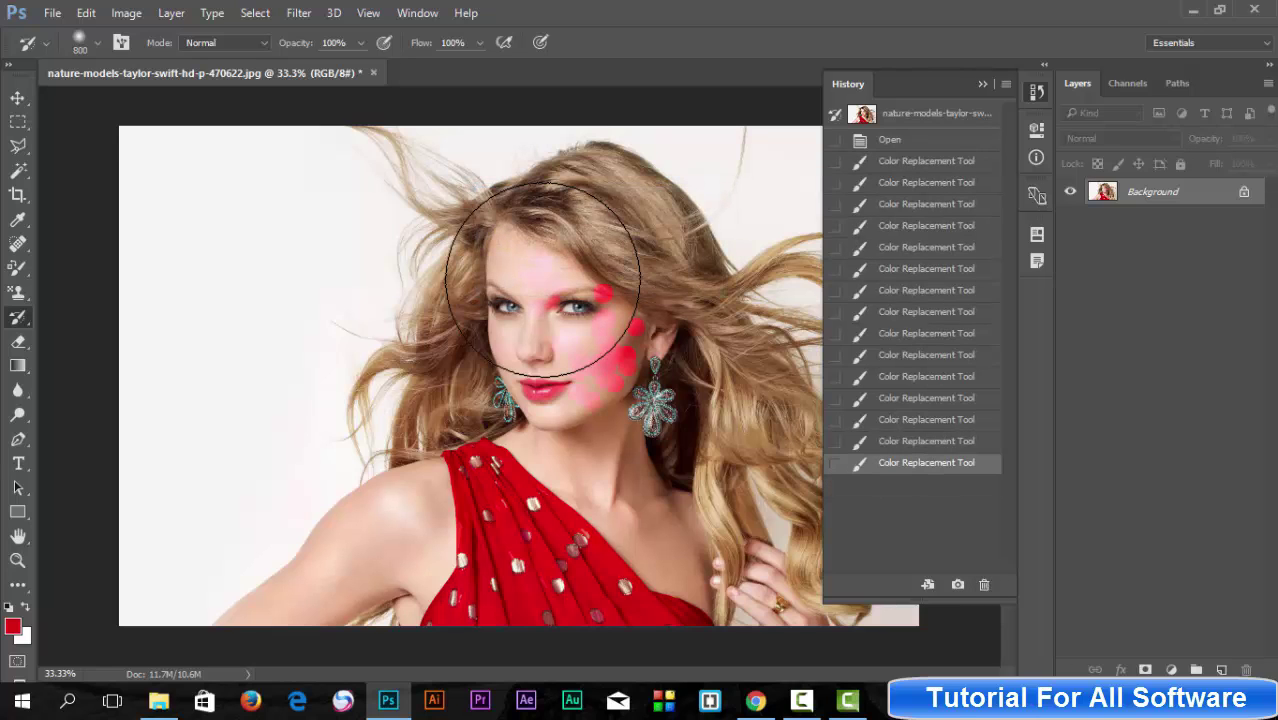
pyautogui.click(905, 161)
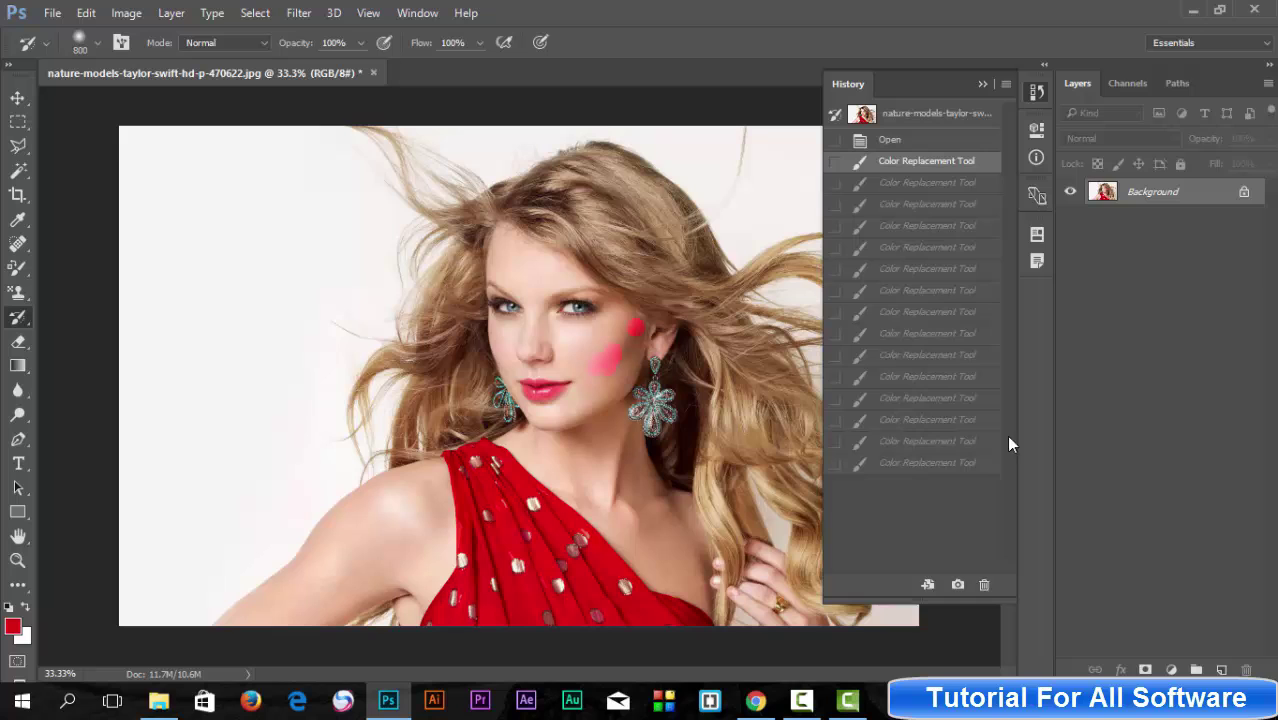
pyautogui.click(983, 585)
pyautogui.click(561, 277)
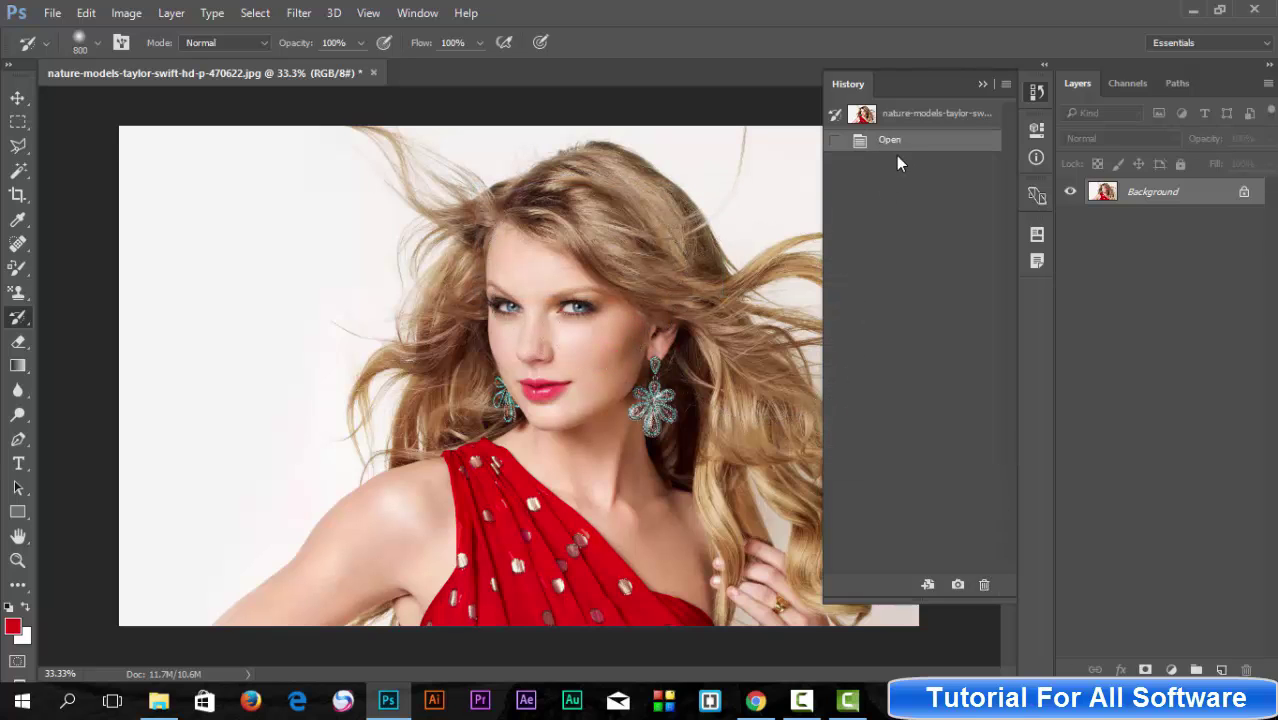
pyautogui.click(1238, 193)
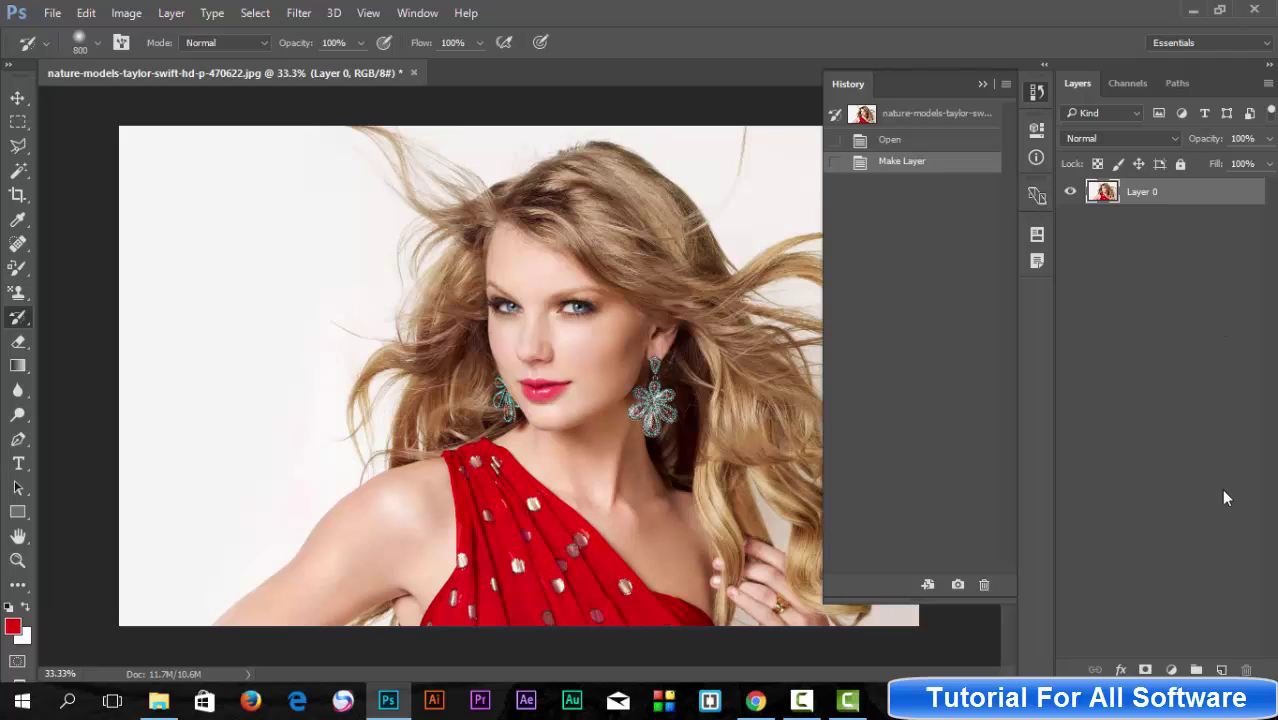
# Add a white Solid Color fill layer above the photo
pyautogui.click(1171, 670)
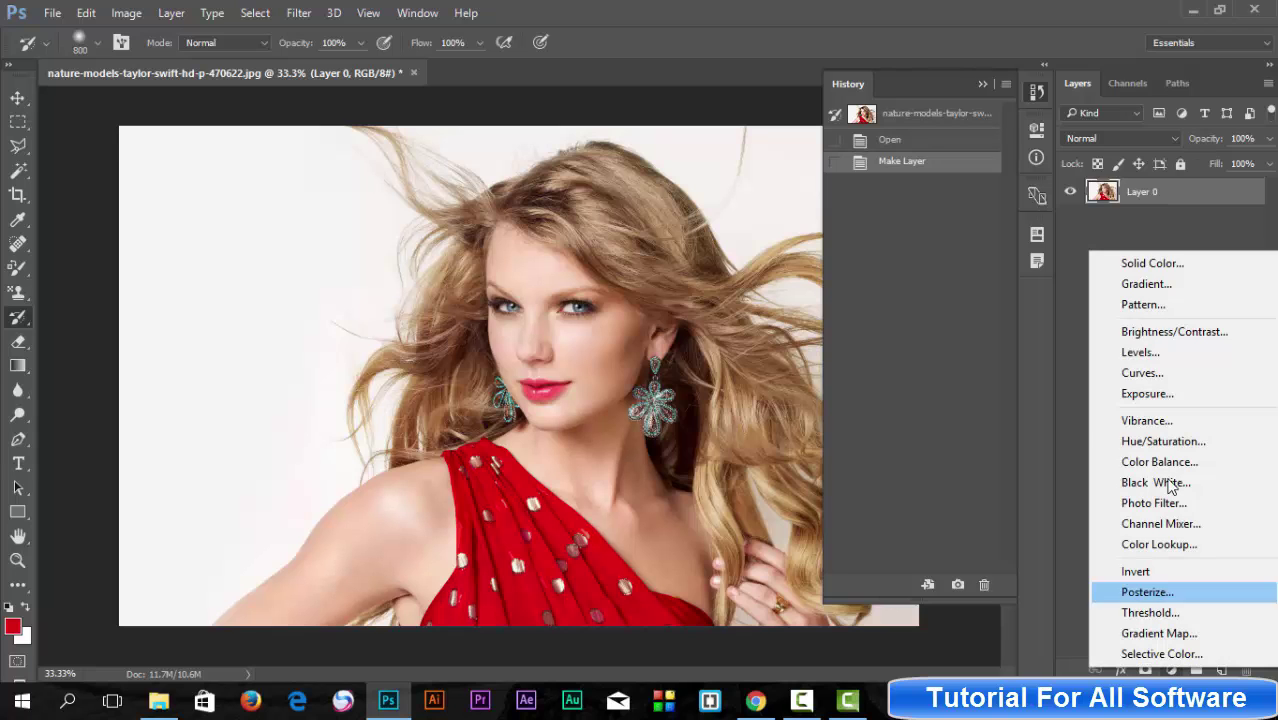
pyautogui.click(1140, 265)
pyautogui.moveTo(471, 223); pyautogui.dragTo(390, 158)
pyautogui.click(784, 158)
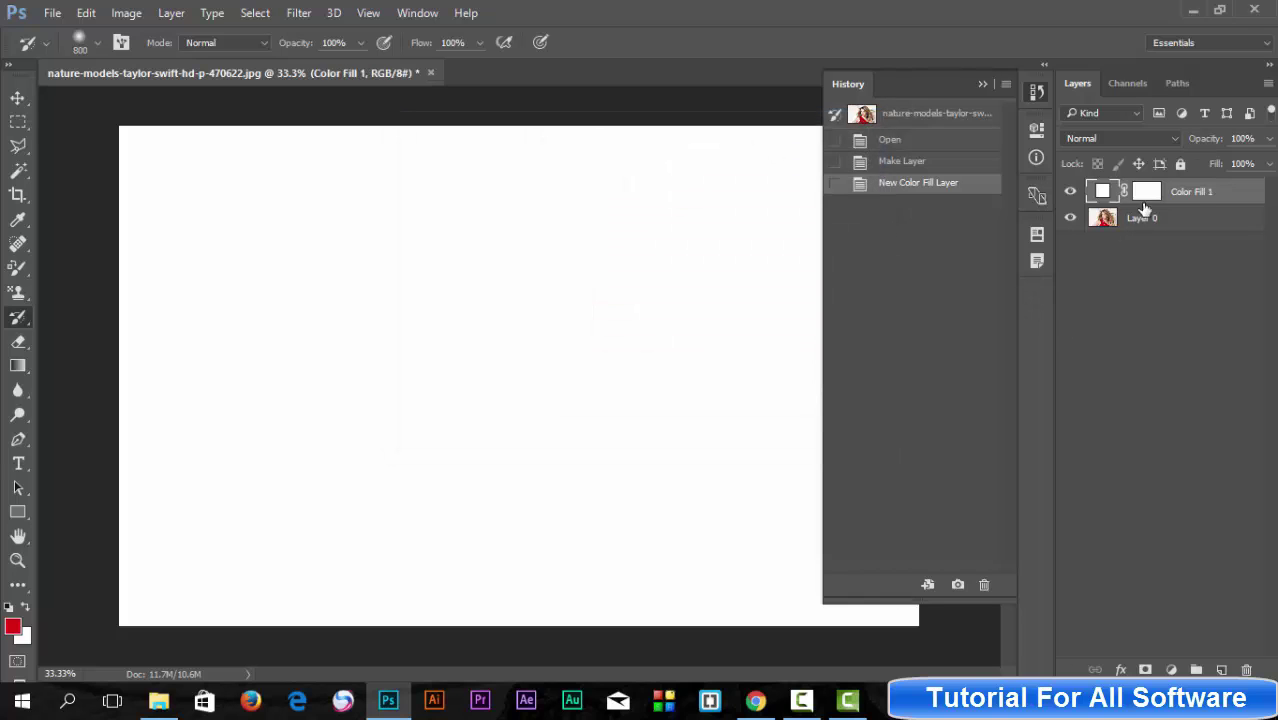
# Rasterize Color Fill 1, then set Open as history brush source and revert to Open
pyautogui.rightClick(1222, 195)
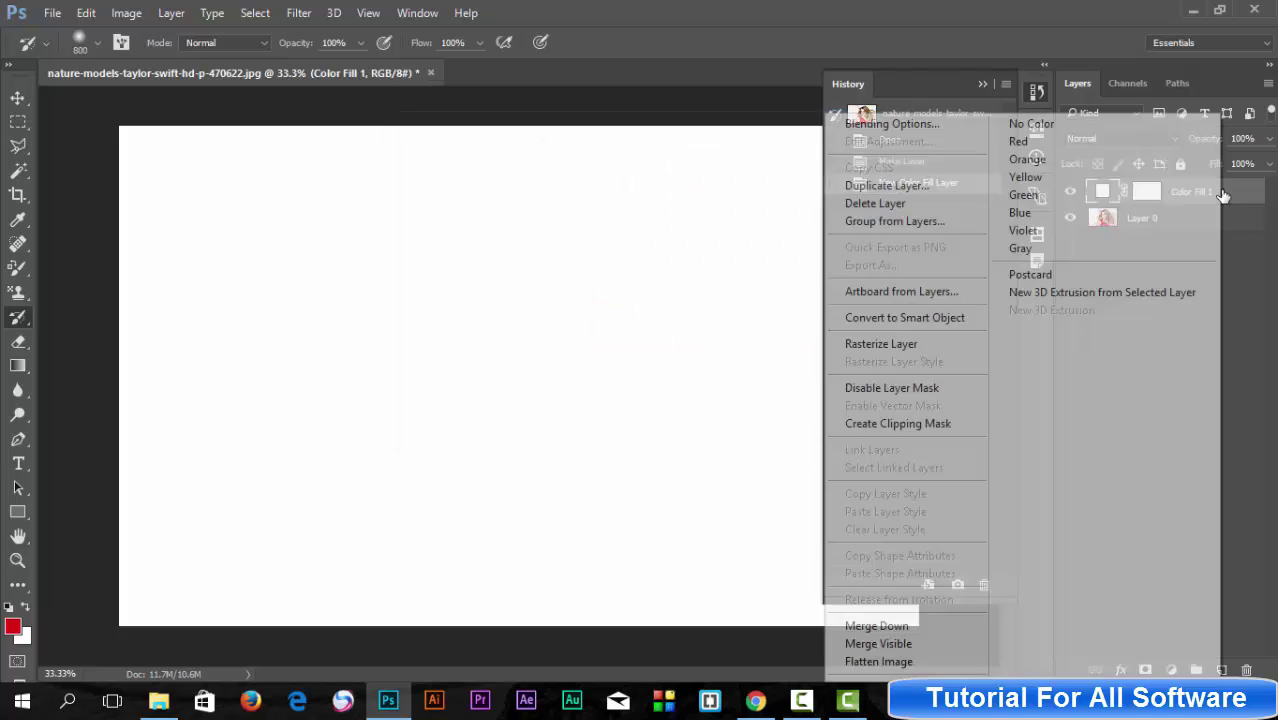
pyautogui.click(1249, 282)
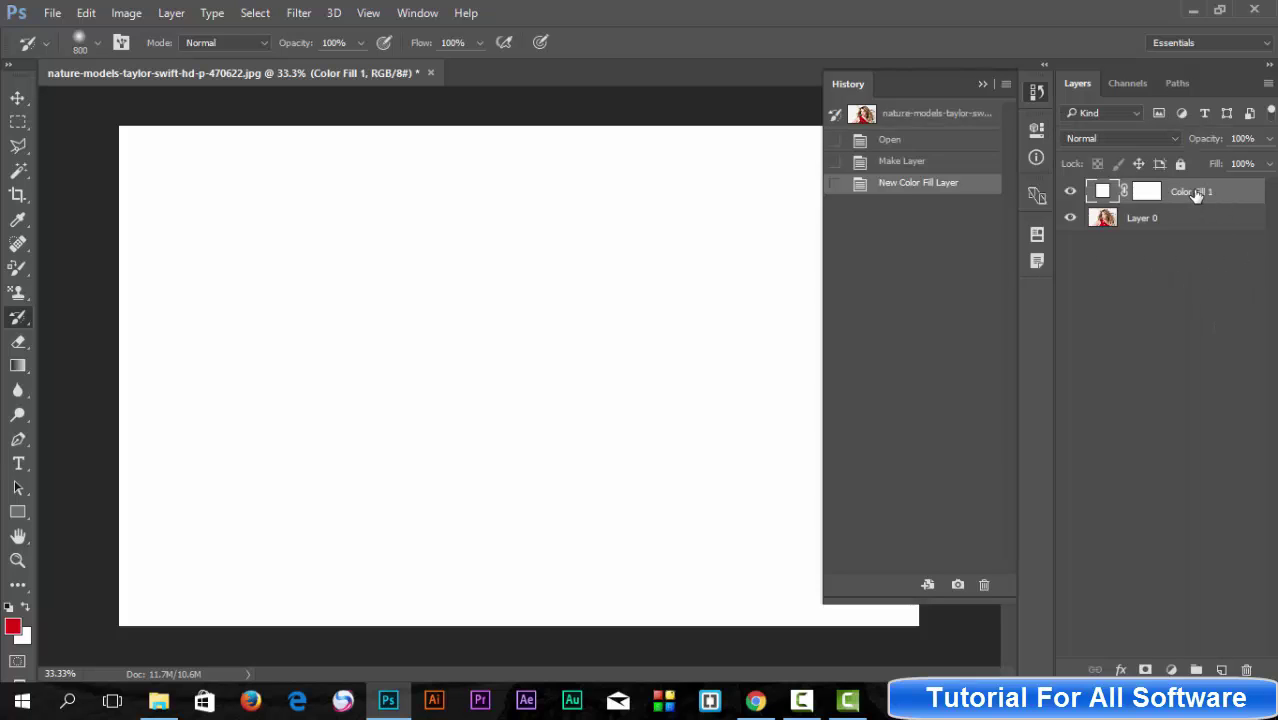
pyautogui.rightClick(1196, 195)
pyautogui.click(910, 343)
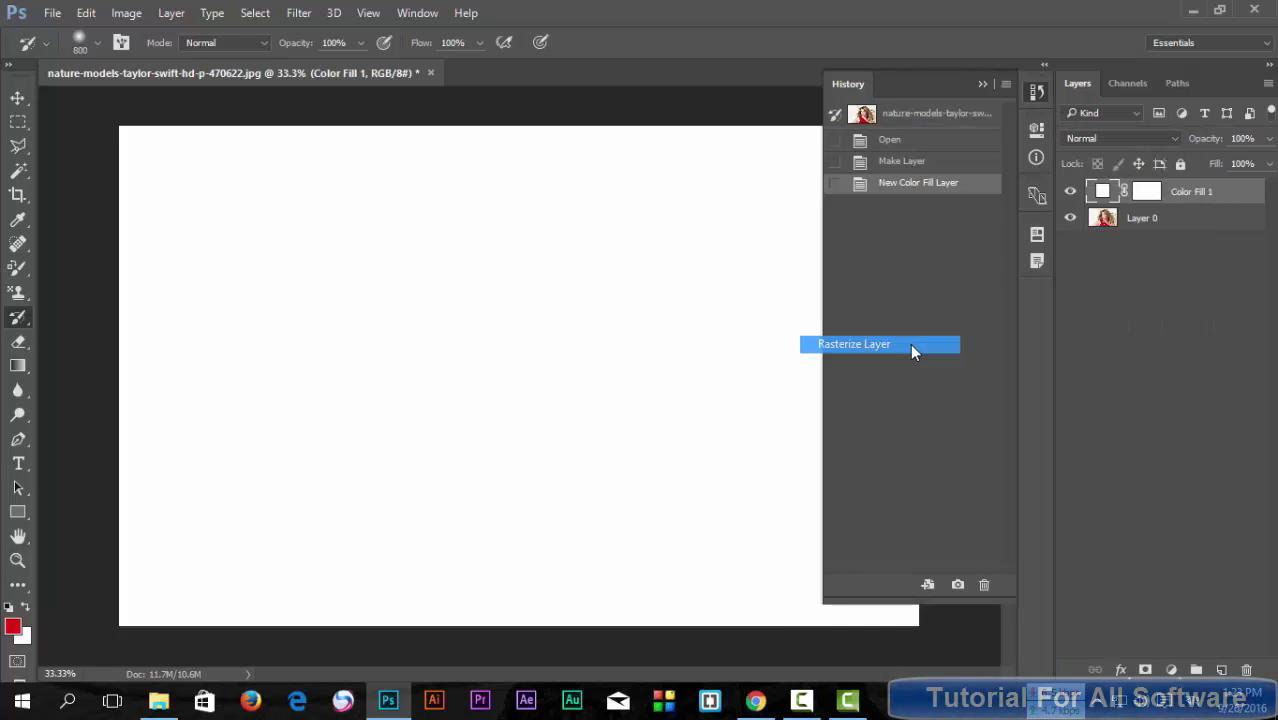
pyautogui.click(850, 145)
pyautogui.click(836, 141)
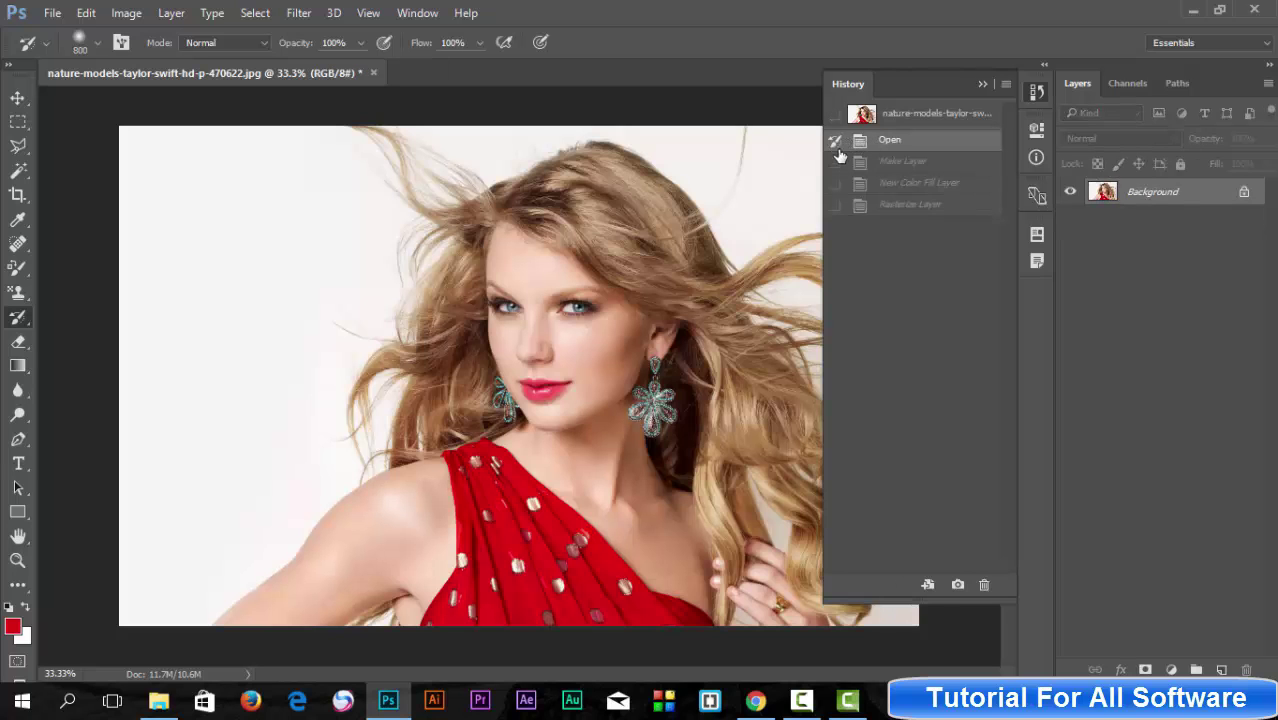
# Switch to the Art History Brush (Loose Curl Long) and set its brush size to 1 px
pyautogui.rightClick(22, 318)
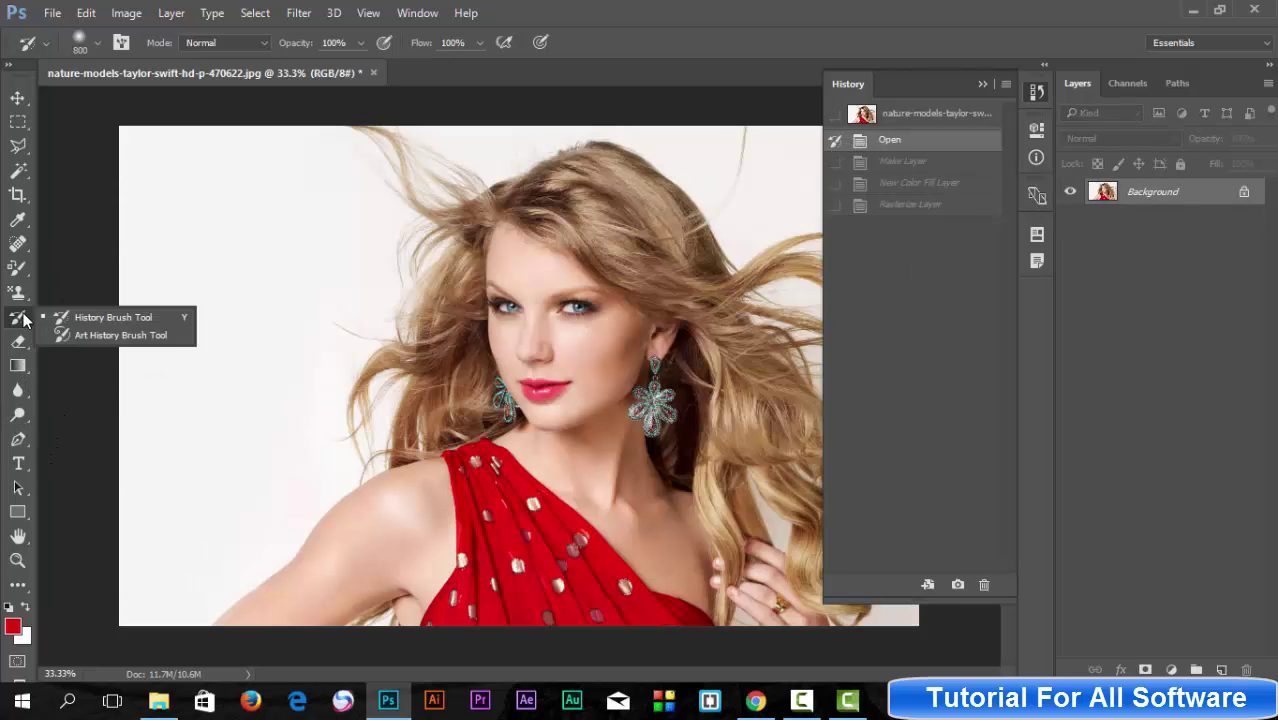
pyautogui.click(86, 332)
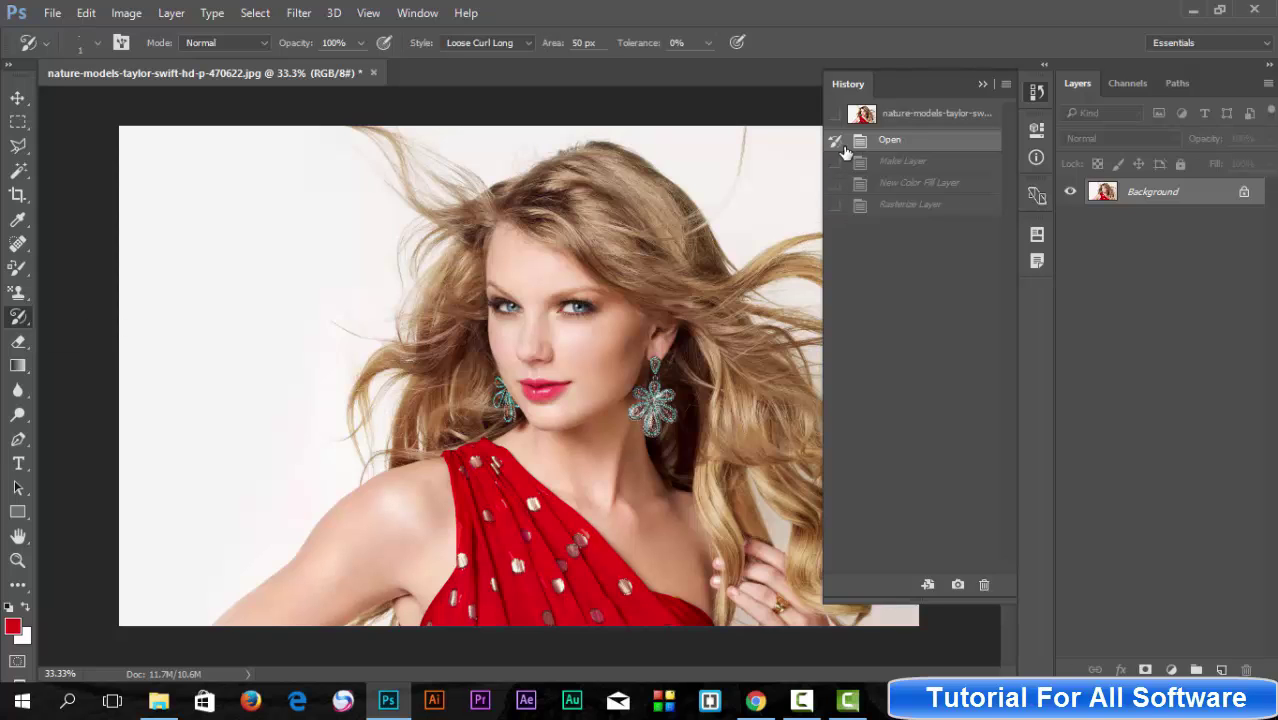
pyautogui.click(982, 86)
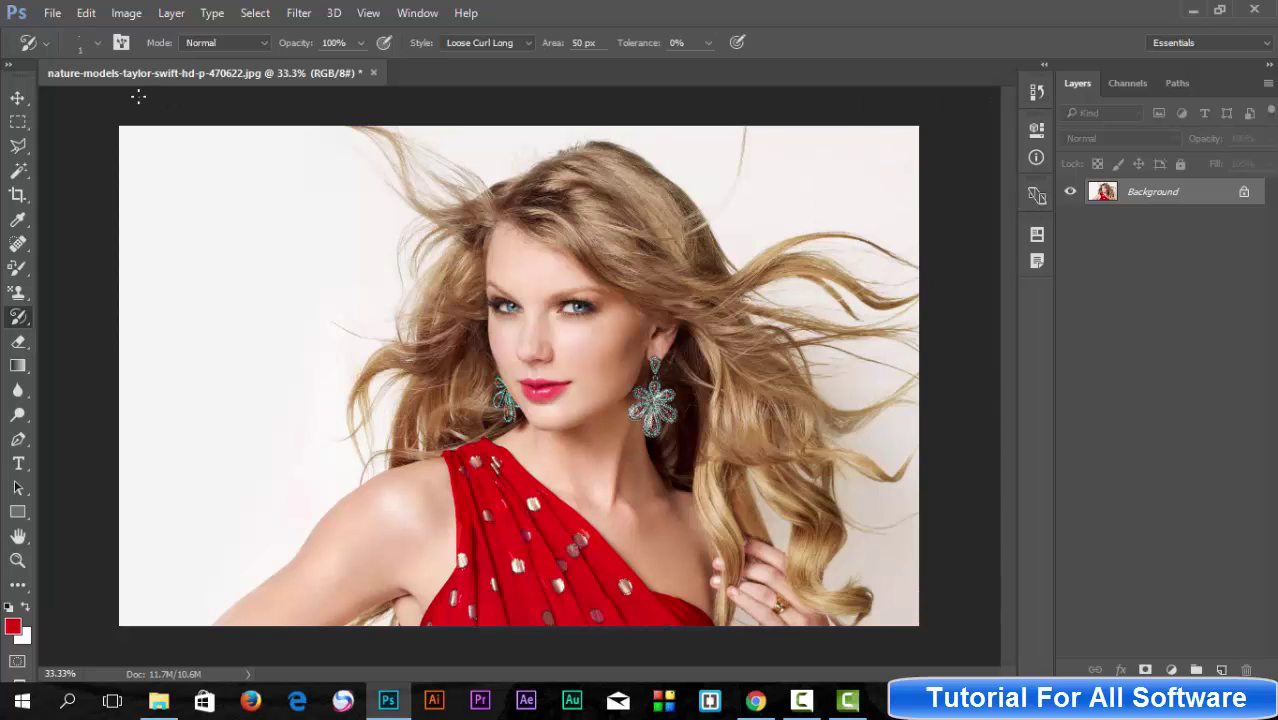
pyautogui.click(97, 44)
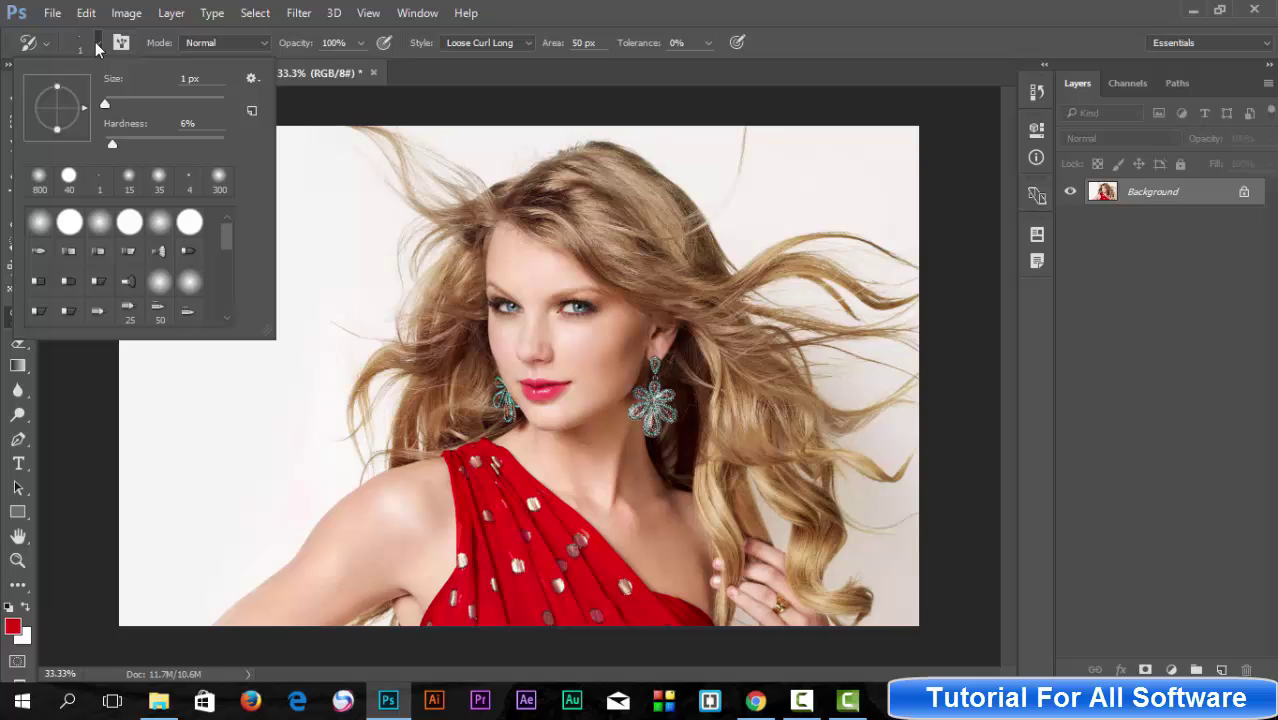
pyautogui.click(105, 103)
pyautogui.click(97, 44)
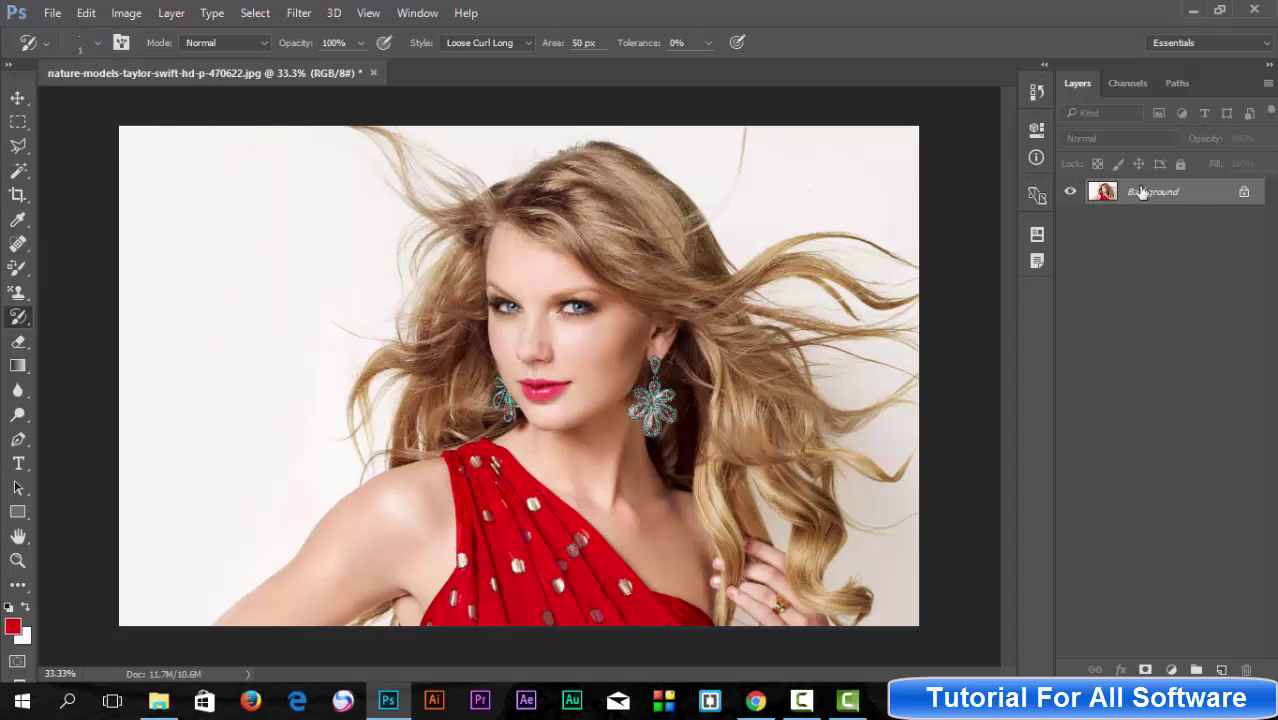
# Unlock the Background and add a Solid Color fill layer in white (ffffff)
pyautogui.click(1245, 193)
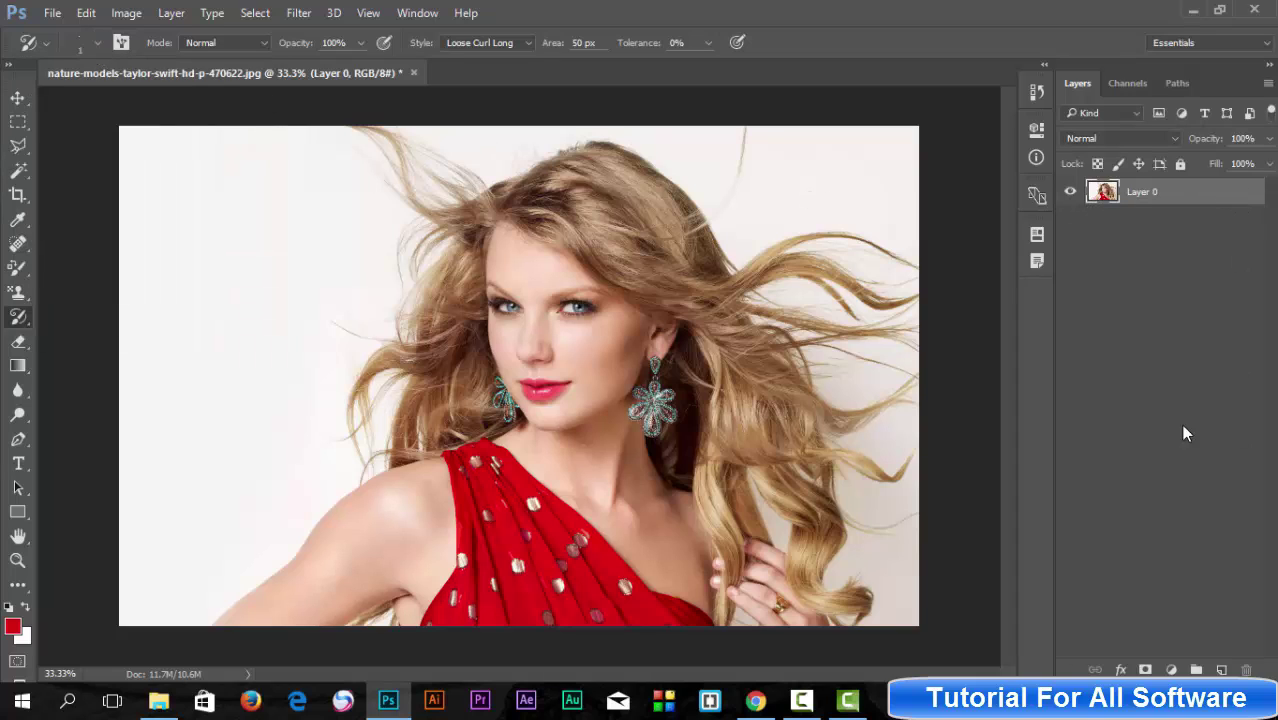
pyautogui.click(1172, 669)
pyautogui.click(1148, 268)
pyautogui.write('ffffff')
pyautogui.click(829, 158)
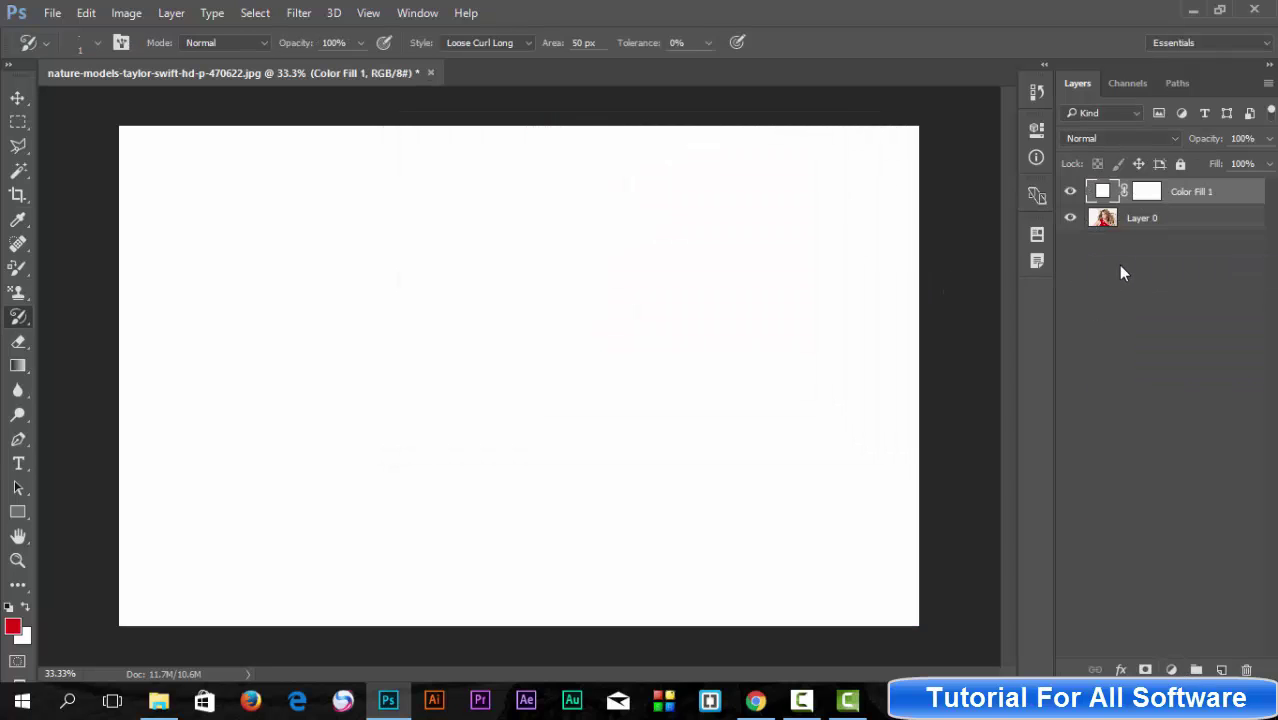
# Rasterize the Color Fill 1 layer
pyautogui.rightClick(1152, 191)
pyautogui.click(1218, 398)
pyautogui.rightClick(1220, 195)
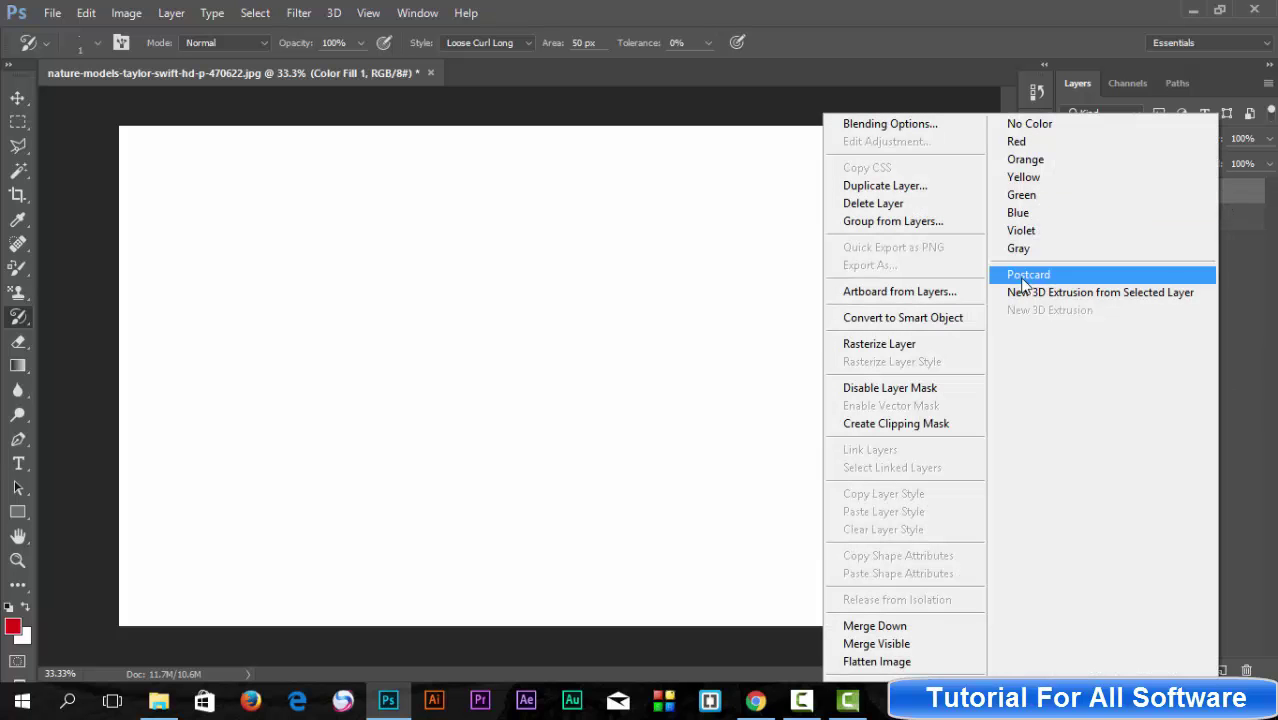
pyautogui.click(912, 343)
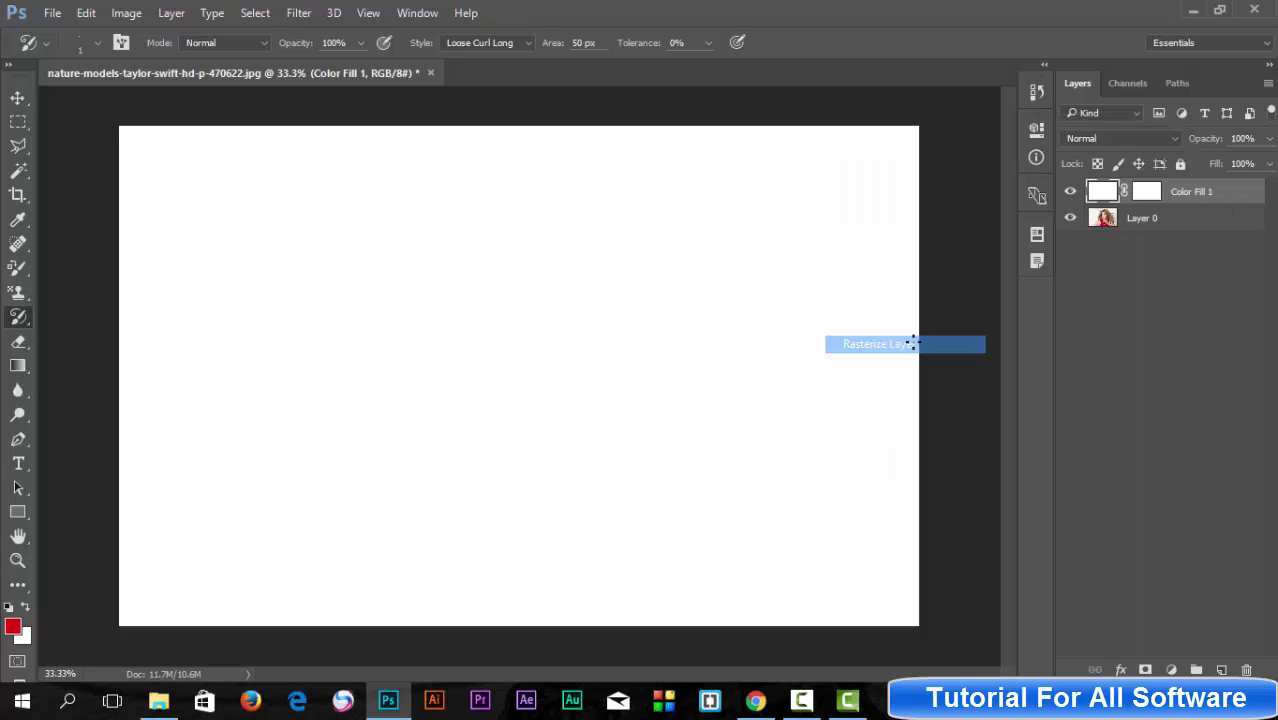
# Set the history source to the rasterized fill and paint an Art History stroke restoring hair left of centre
pyautogui.click(1037, 97)
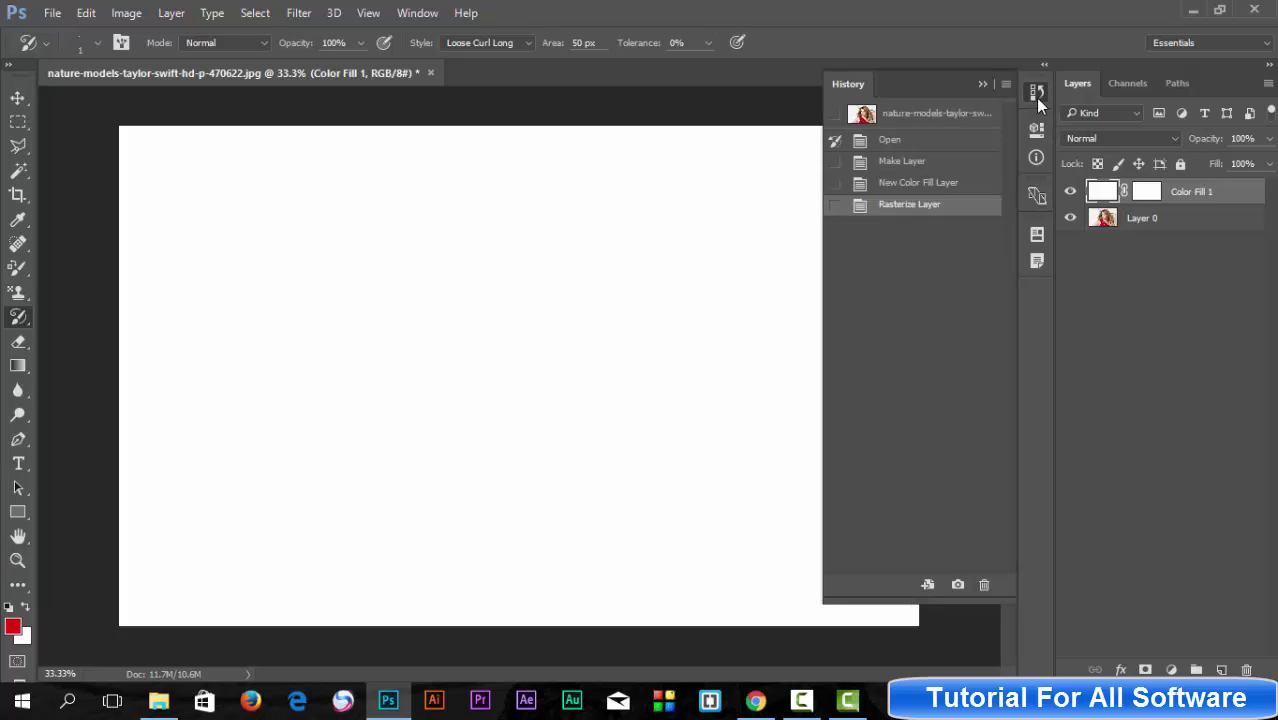
pyautogui.click(889, 142)
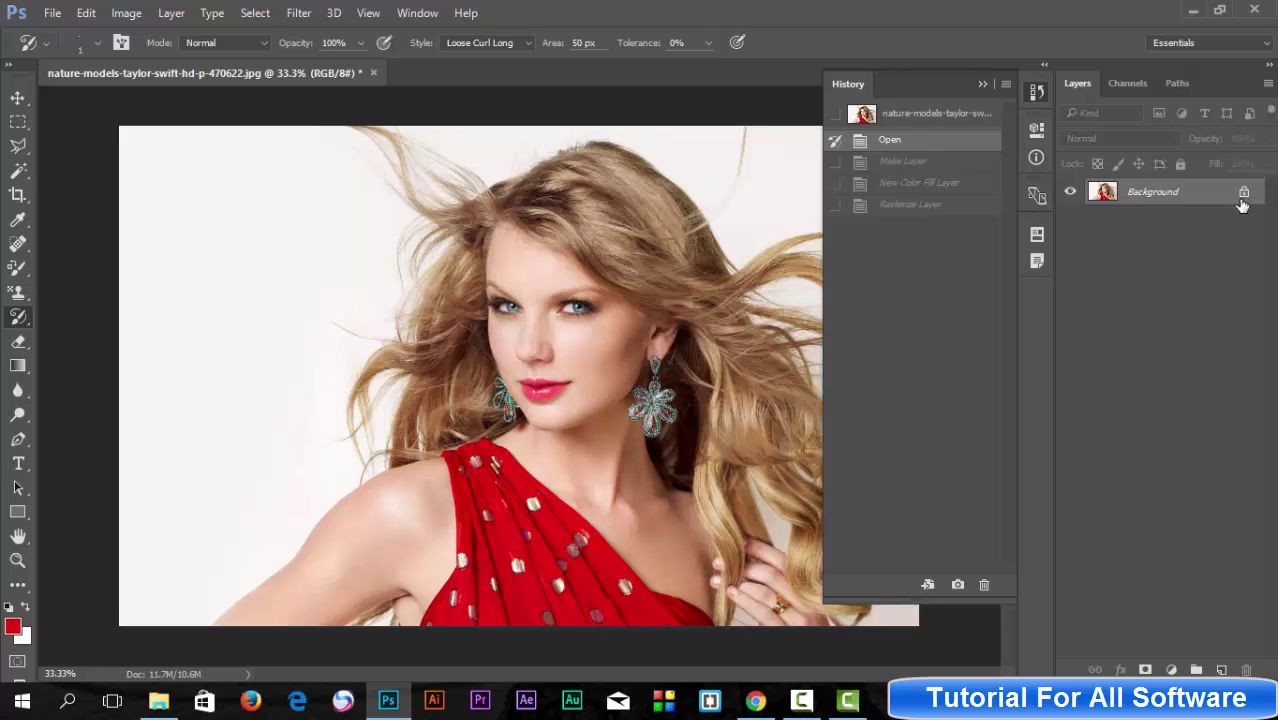
pyautogui.click(905, 206)
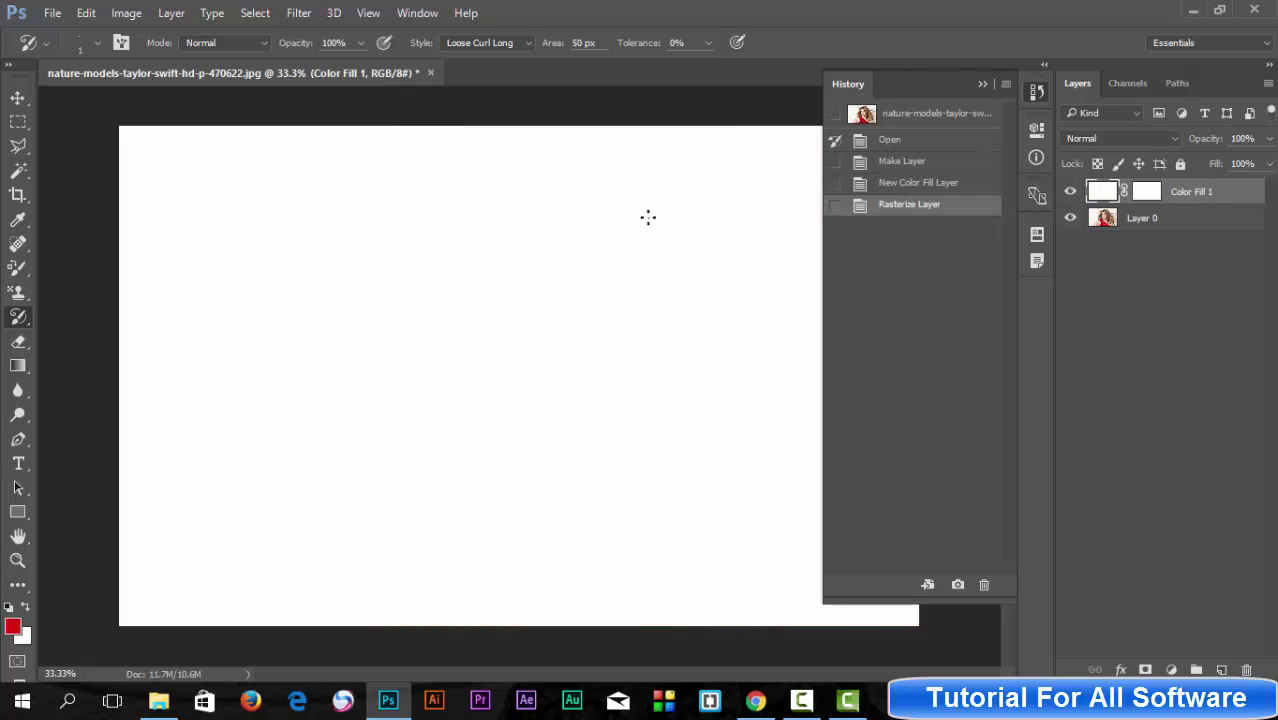
pyautogui.moveTo(485, 268)
pyautogui.mouseDown()
pyautogui.moveTo(493, 318)
pyautogui.moveTo(466, 397)
pyautogui.mouseUp()
pyautogui.click(981, 86)
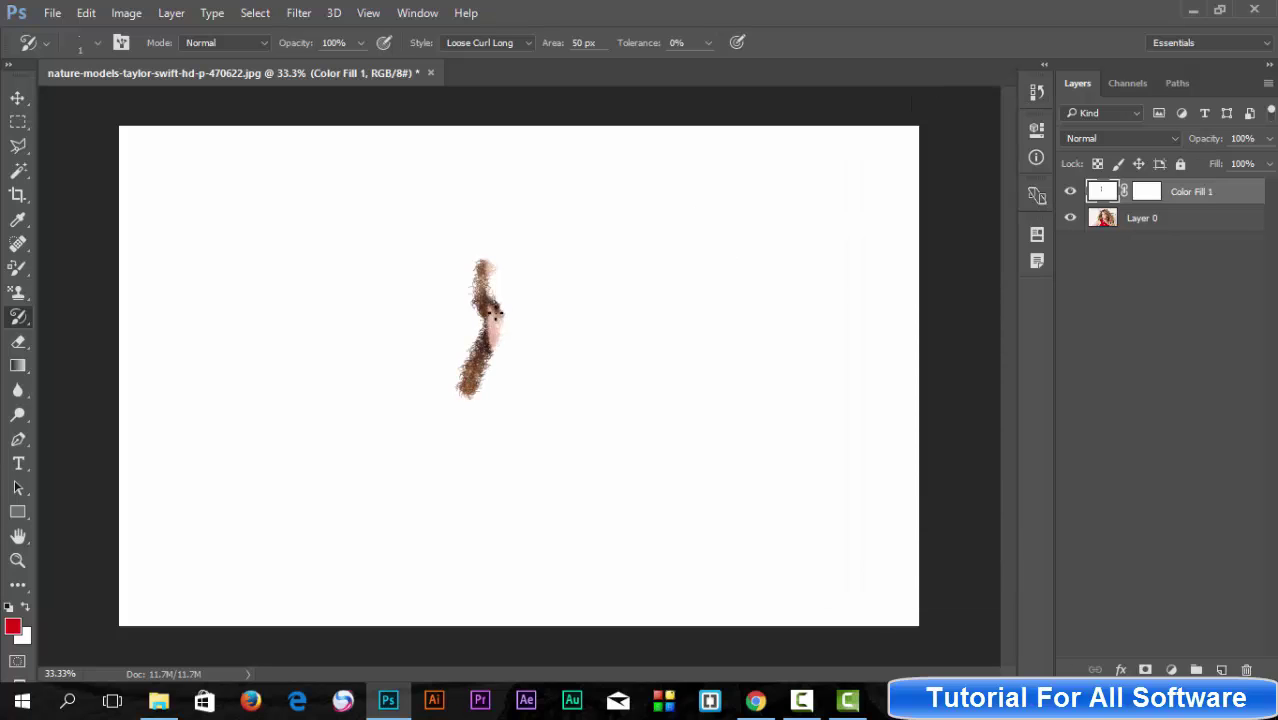